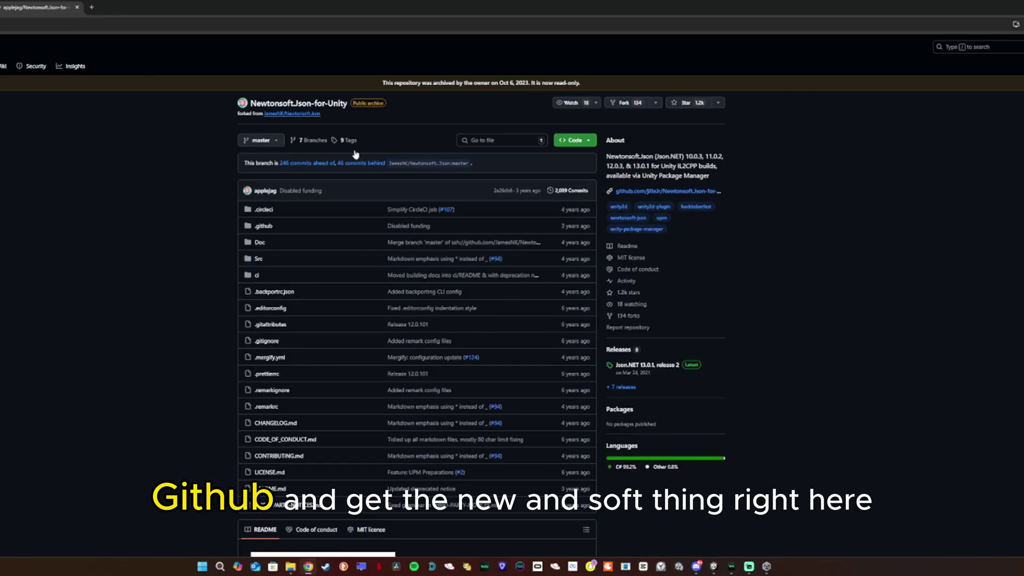
Open the Json.NET 13.0.1 release 2 link from the repository's Releases section.
{"action": "left_click", "coordinate": [648, 365]}
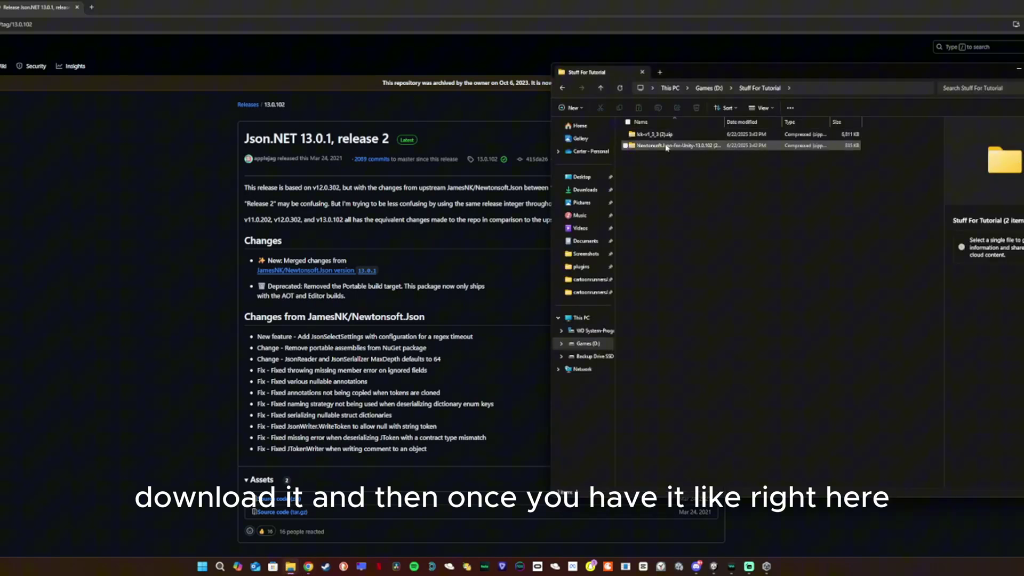
Open the downloaded Newtonsoft zip and the Cartoon Runners project folder via Unity Hub.
{"action": "left_click_drag", "start_coordinate": [744, 78], "coordinate": [391, 106]}
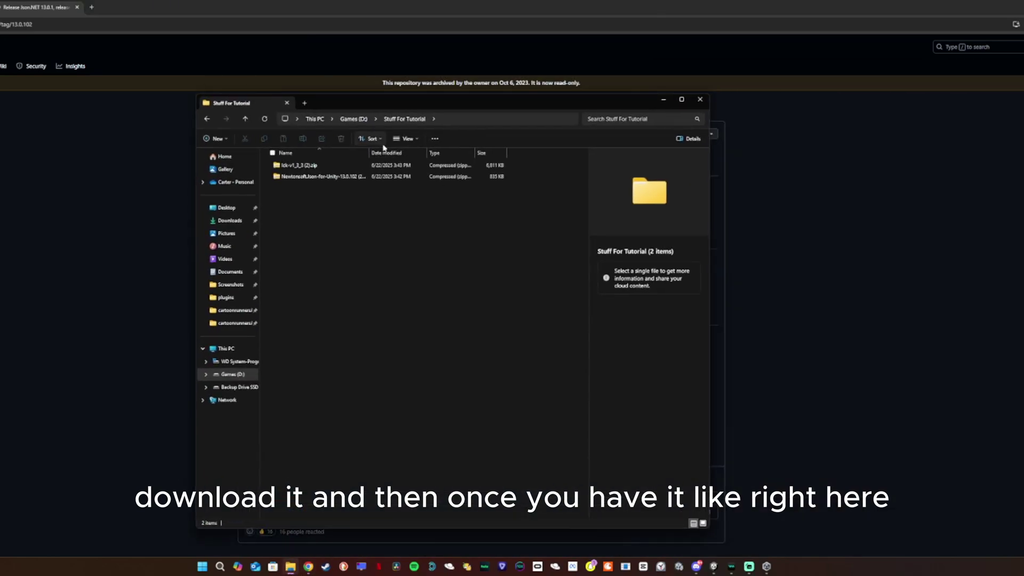
{"action": "double_click", "coordinate": [305, 179]}
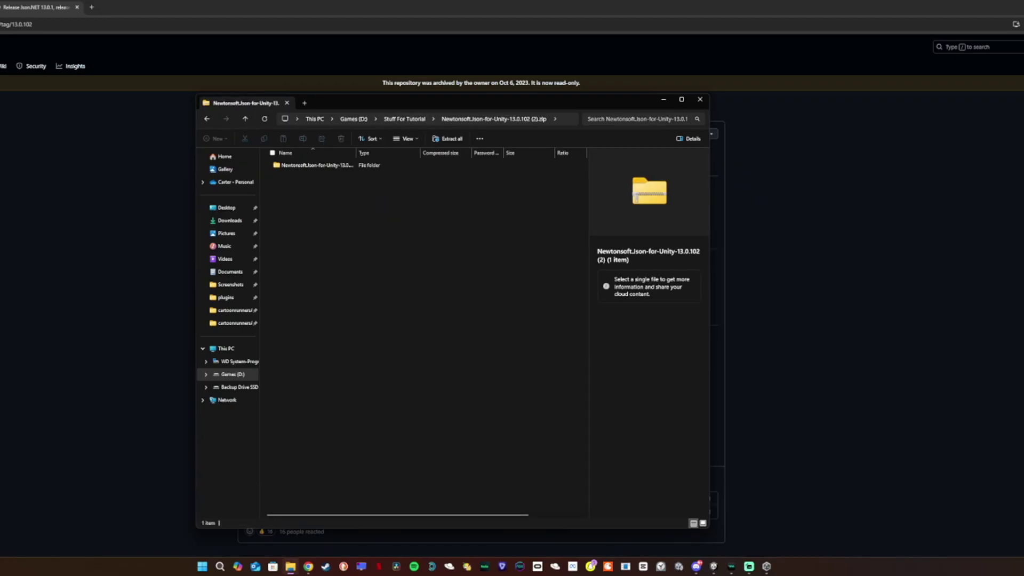
{"action": "left_click", "coordinate": [766, 566]}
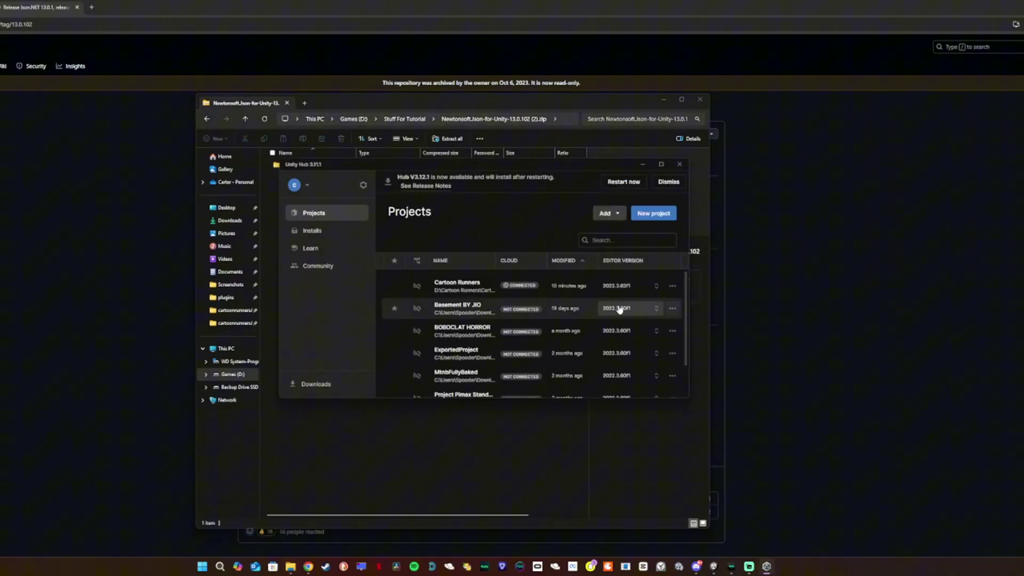
{"action": "left_click", "coordinate": [671, 287]}
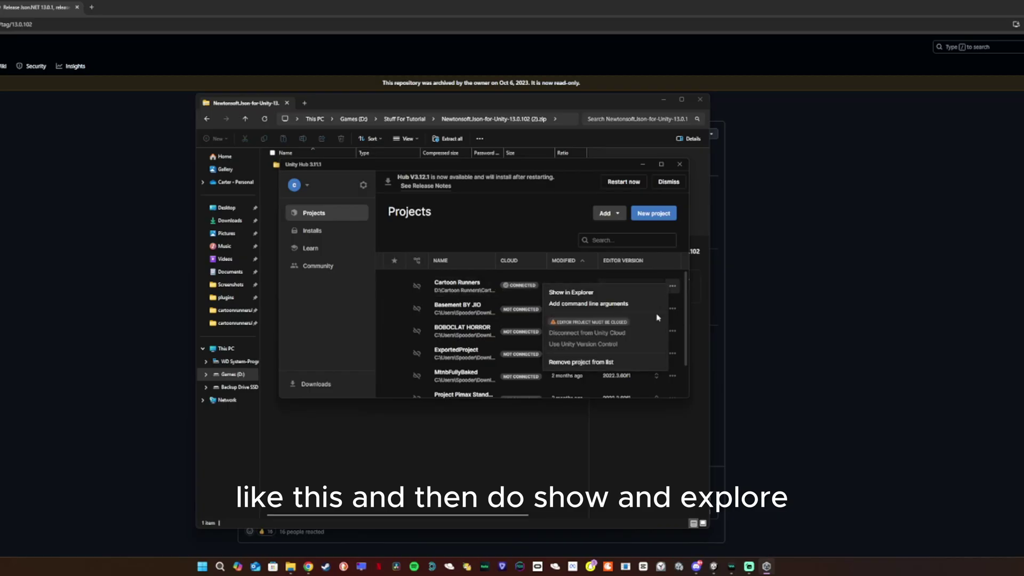
{"action": "left_click", "coordinate": [600, 293]}
Drag the Newtonsoft.Json-for-Unity folder into Cartoon Runners' Packages folder.
{"action": "left_click_drag", "start_coordinate": [412, 116], "coordinate": [829, 118]}
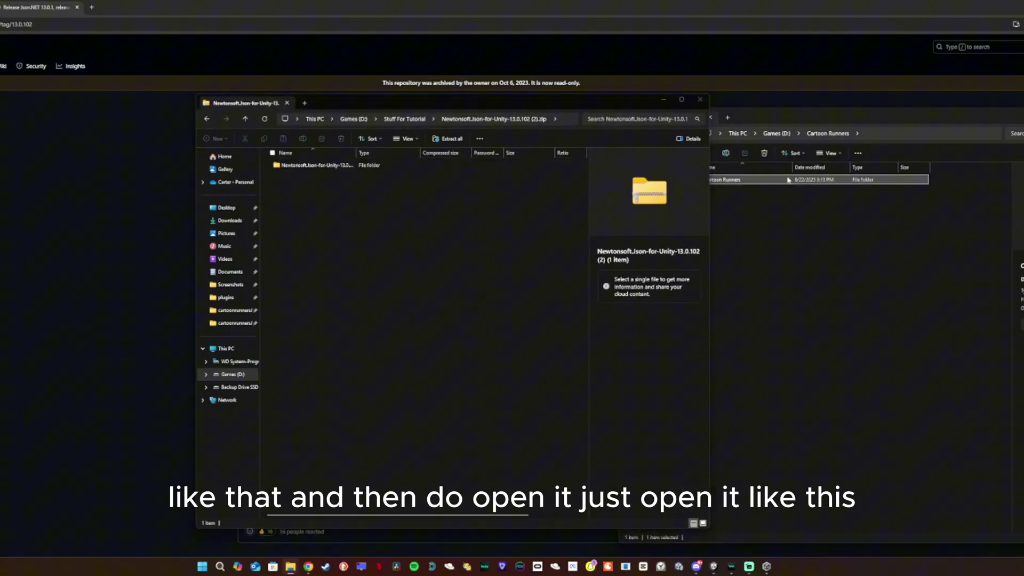
{"action": "double_click", "coordinate": [790, 180]}
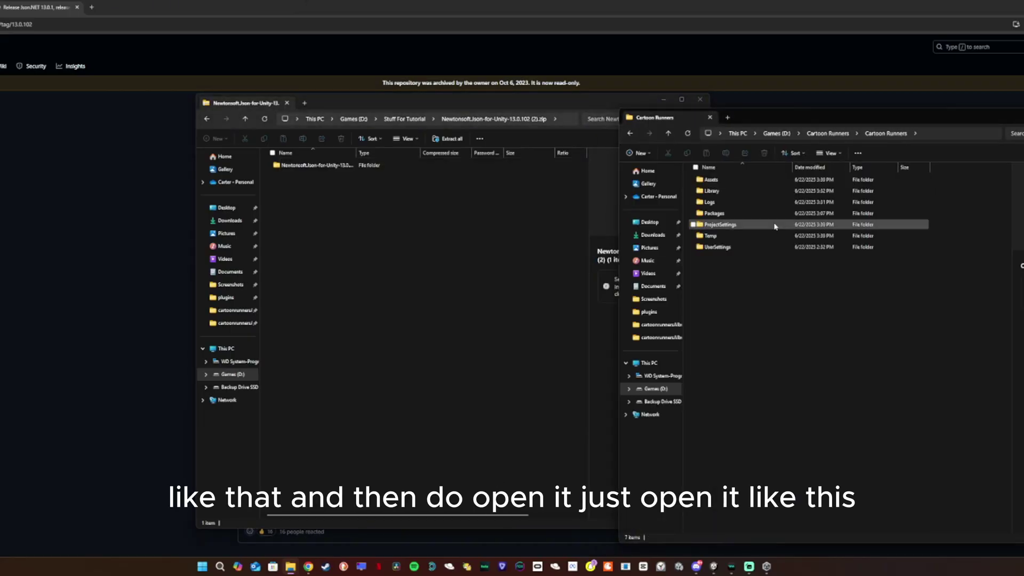
{"action": "double_click", "coordinate": [721, 213]}
{"action": "left_click_drag", "start_coordinate": [292, 166], "coordinate": [321, 203]}
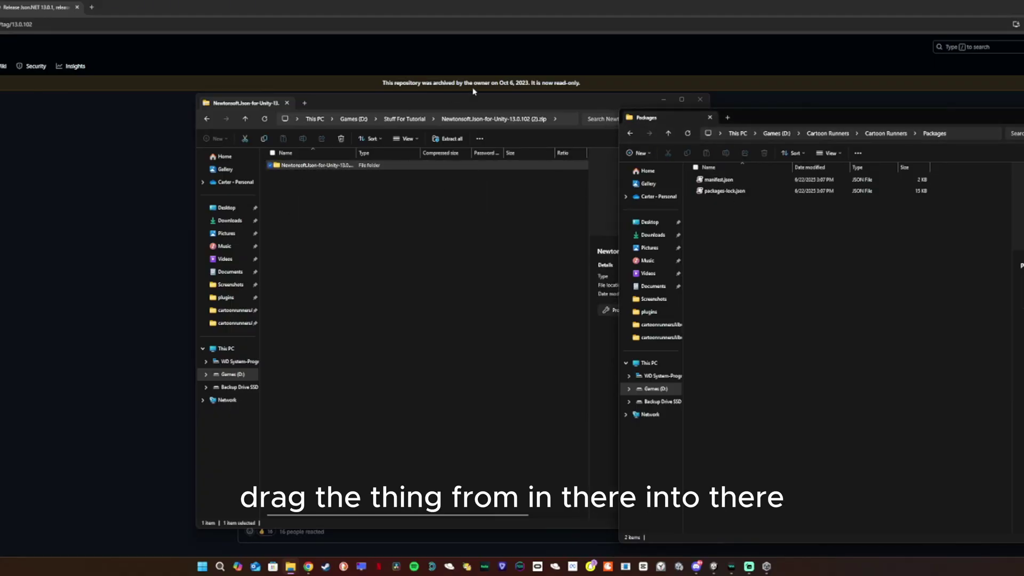
{"action": "left_click_drag", "start_coordinate": [321, 203], "coordinate": [473, 104]}
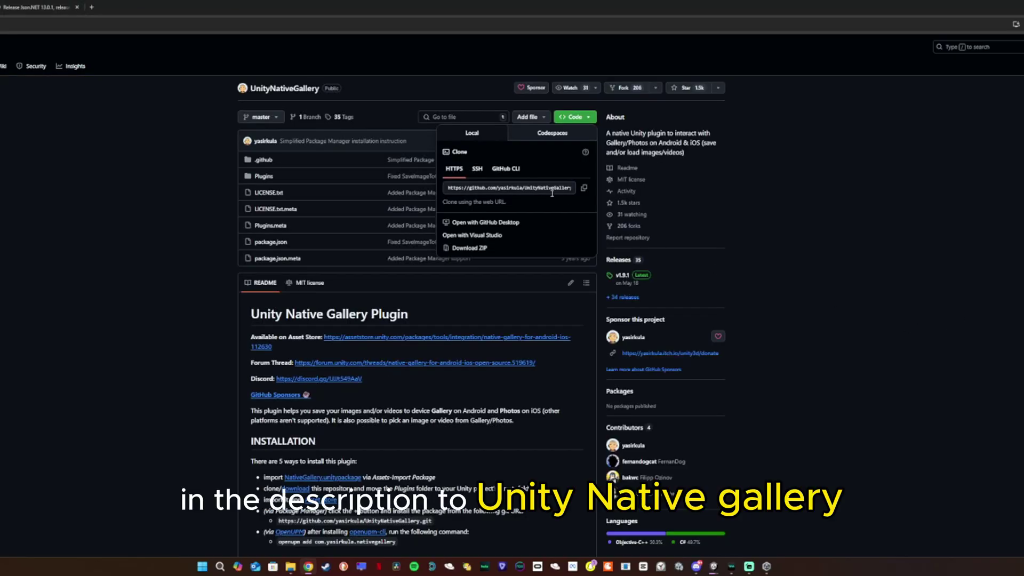
Copy the UnityNativeGallery HTTPS URL from the Code dropdown.
{"action": "left_click", "coordinate": [819, 279]}
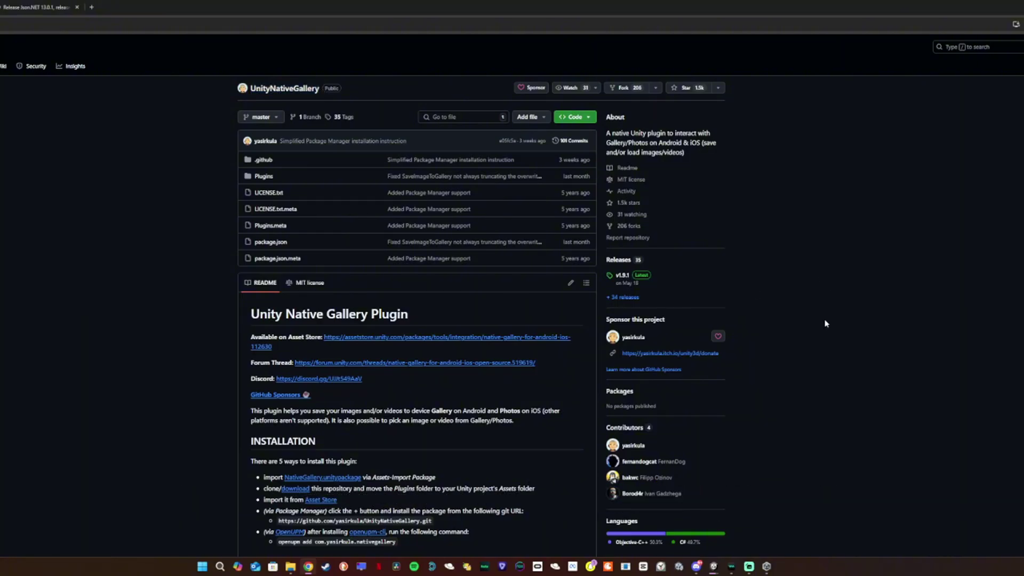
{"action": "left_click", "coordinate": [574, 117]}
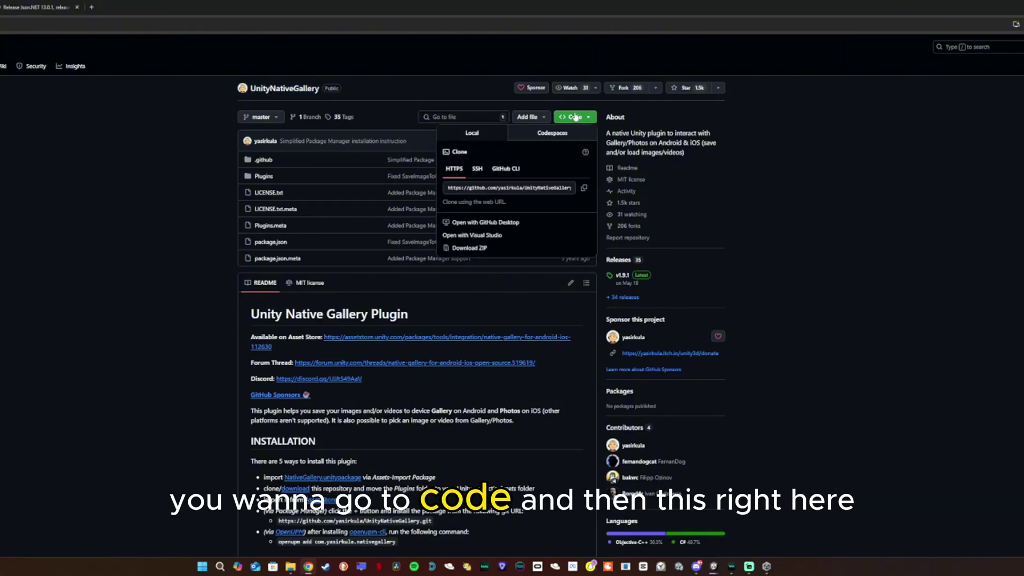
{"action": "left_click", "coordinate": [583, 189]}
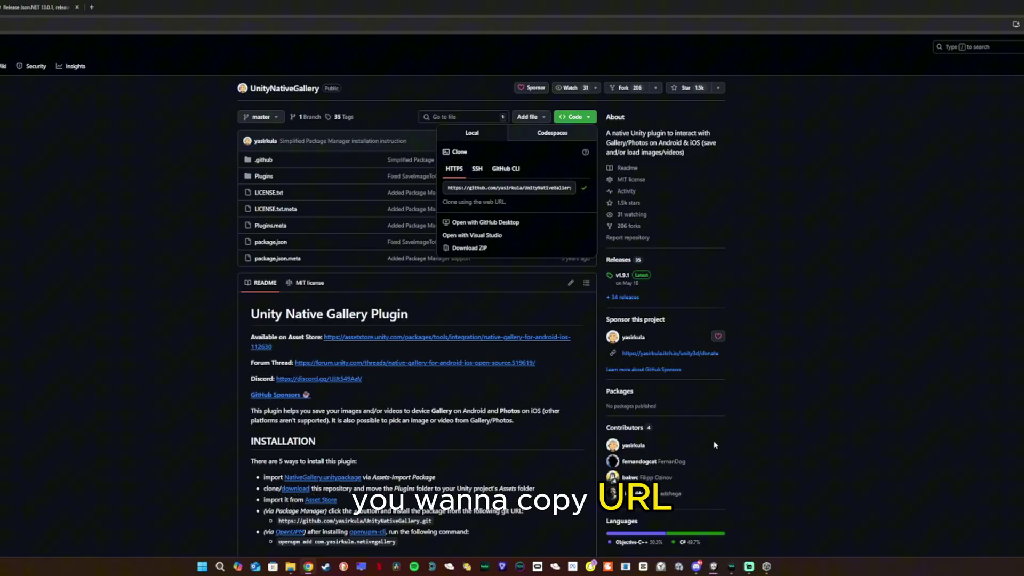
{"action": "mouse_move", "coordinate": [715, 567]}
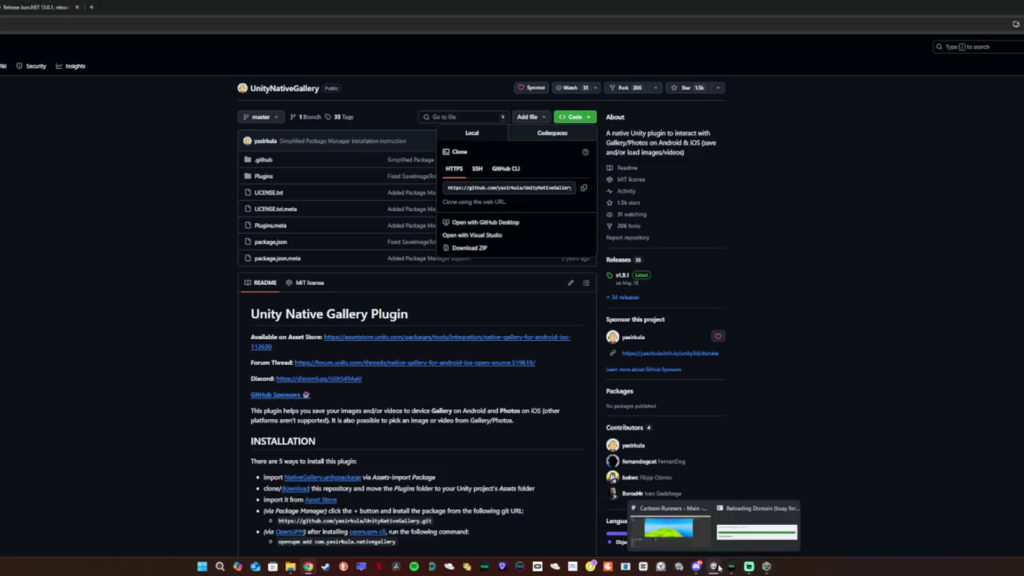
{"action": "left_click", "coordinate": [668, 528]}
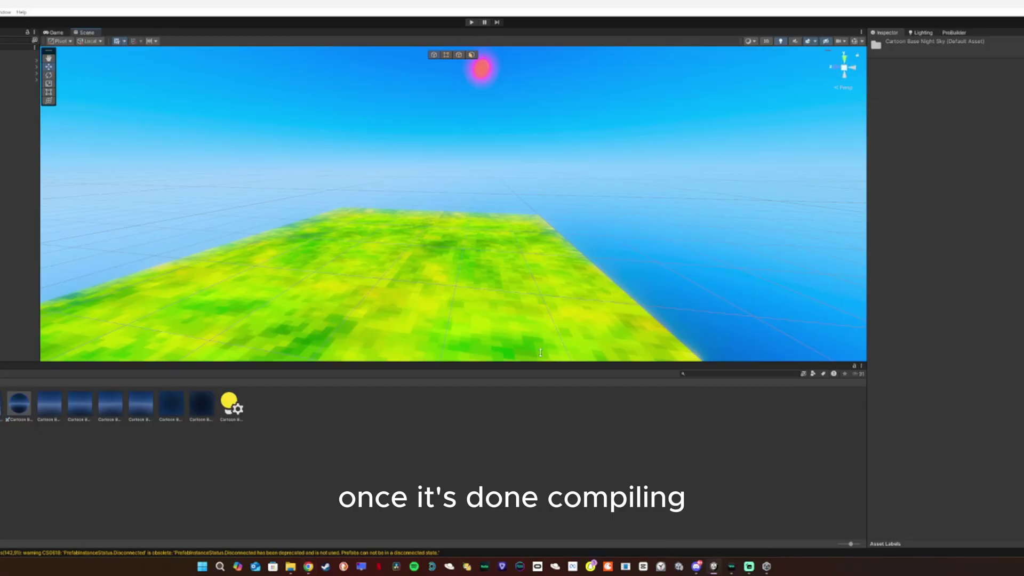
Add Native Gallery in Package Manager using Add package from git URL with the pasted URL.
{"action": "left_click", "coordinate": [688, 532]}
{"action": "left_click", "coordinate": [8, 13]}
{"action": "left_click", "coordinate": [40, 115]}
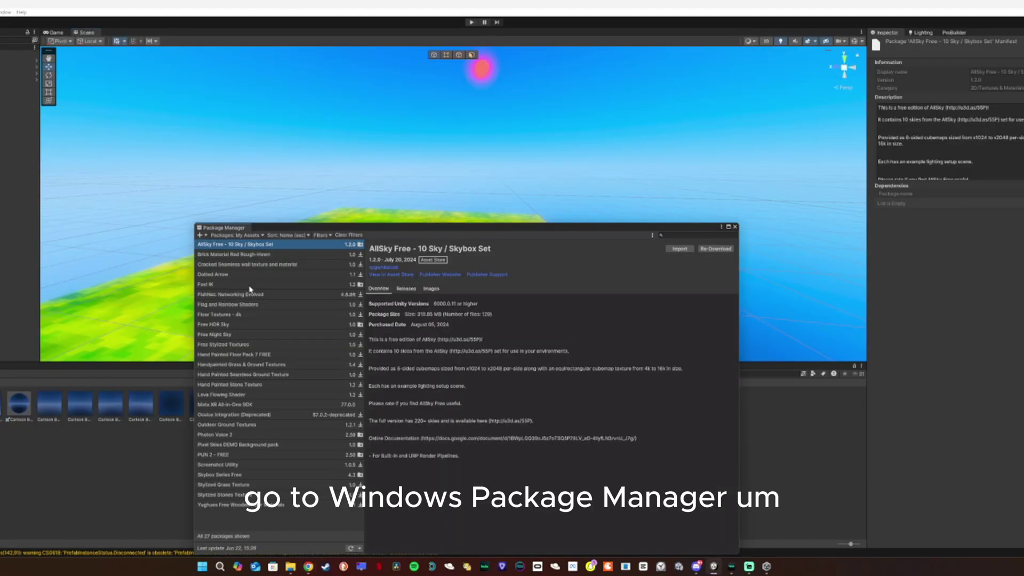
{"action": "left_click", "coordinate": [202, 235]}
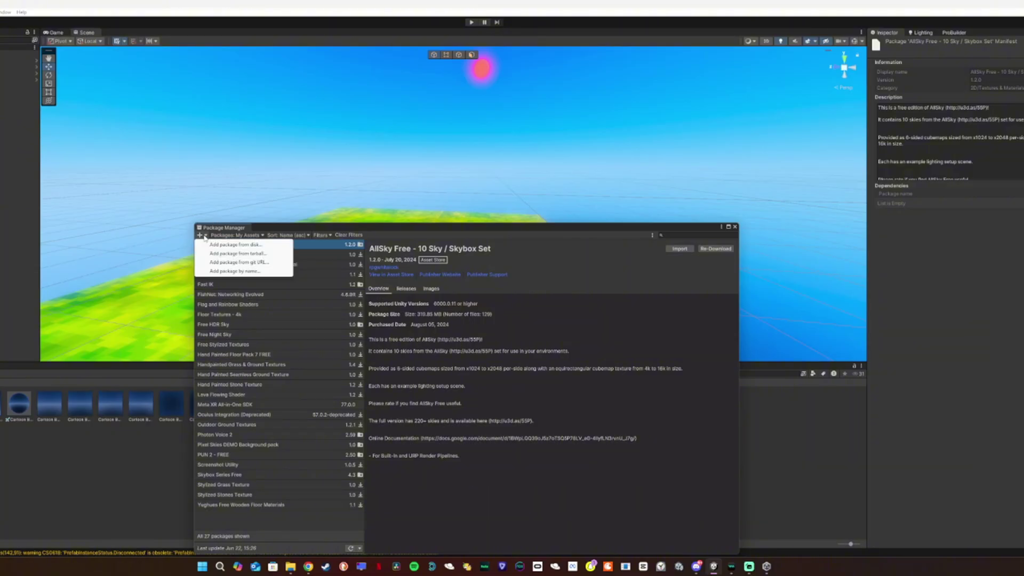
{"action": "left_click", "coordinate": [259, 263]}
{"action": "key", "text": "ctrl+v"}
{"action": "left_click", "coordinate": [728, 253]}
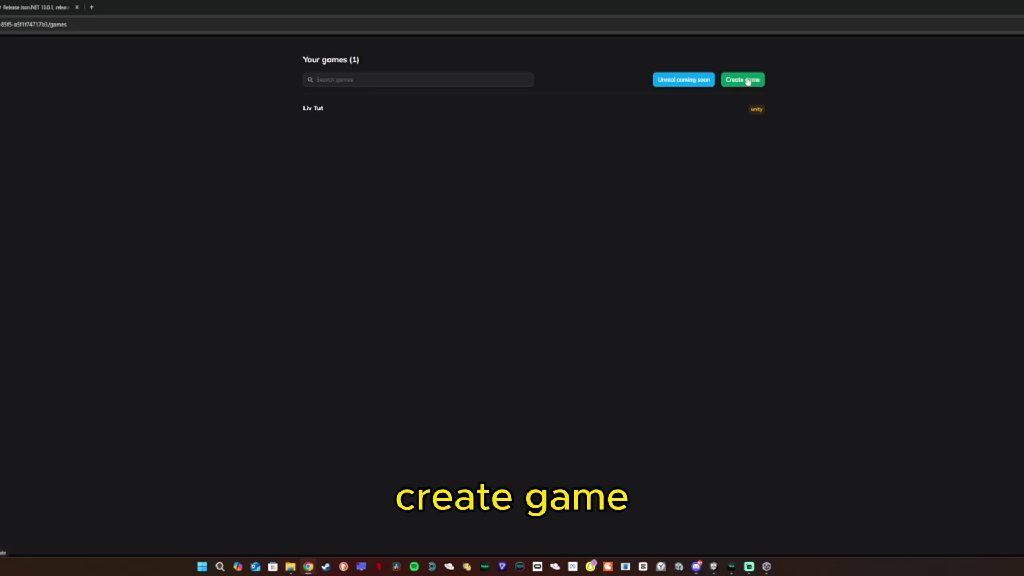
Open the Liv Tut game and copy the Tracking ID beside Download SDK.
{"action": "left_click", "coordinate": [313, 109]}
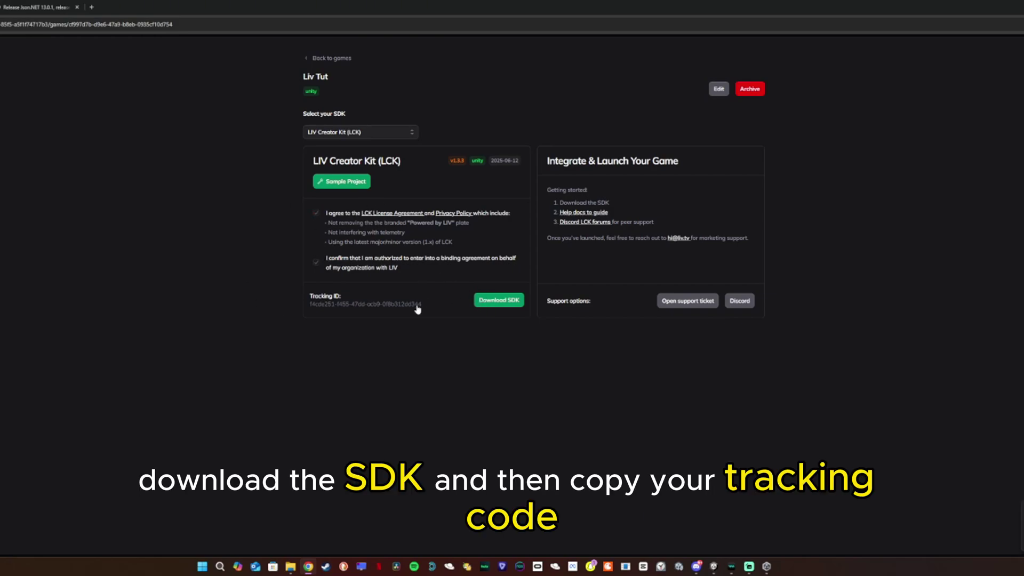
{"action": "left_click_drag", "start_coordinate": [421, 304], "coordinate": [287, 305]}
{"action": "left_click", "coordinate": [436, 307]}
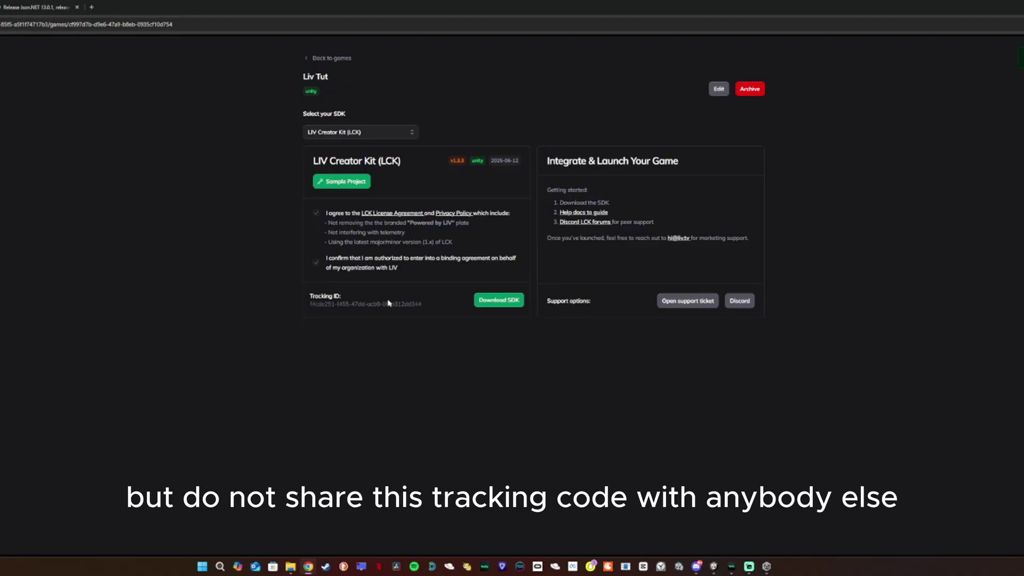
Confirm Native Gallery is listed in Package Manager, then close the Package Manager.
{"action": "left_click", "coordinate": [766, 566]}
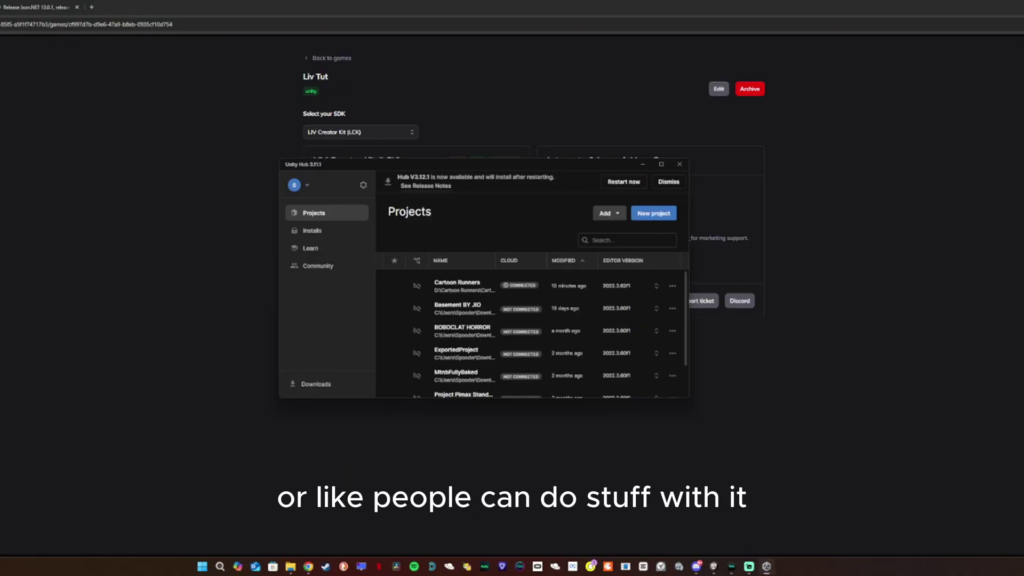
{"action": "left_click", "coordinate": [714, 565]}
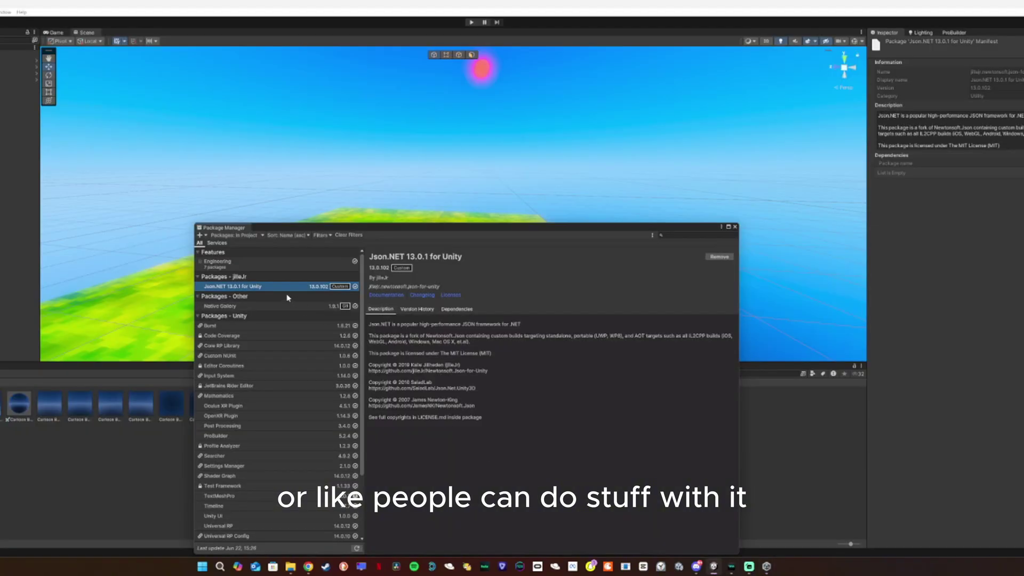
{"action": "left_click", "coordinate": [286, 306]}
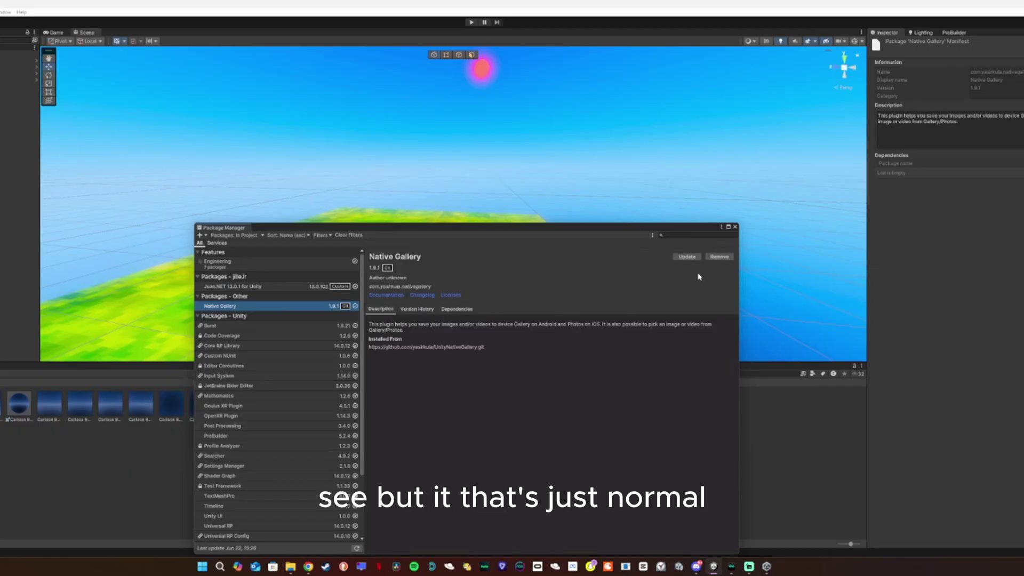
{"action": "left_click", "coordinate": [735, 227]}
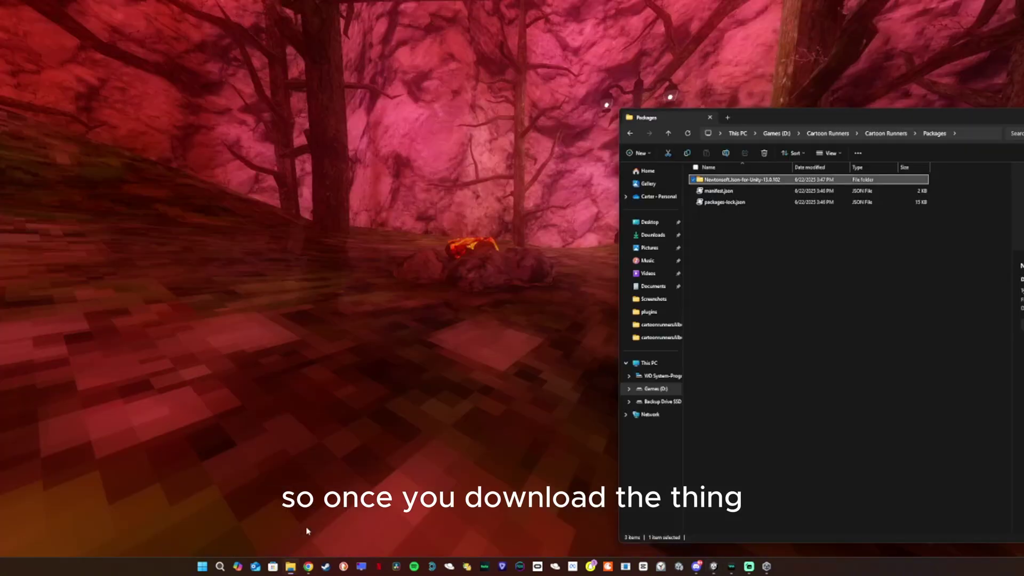
Drag tv.liv.lck from the lck-v1_3_3 zip into the project's Packages folder.
{"action": "left_click", "coordinate": [304, 524]}
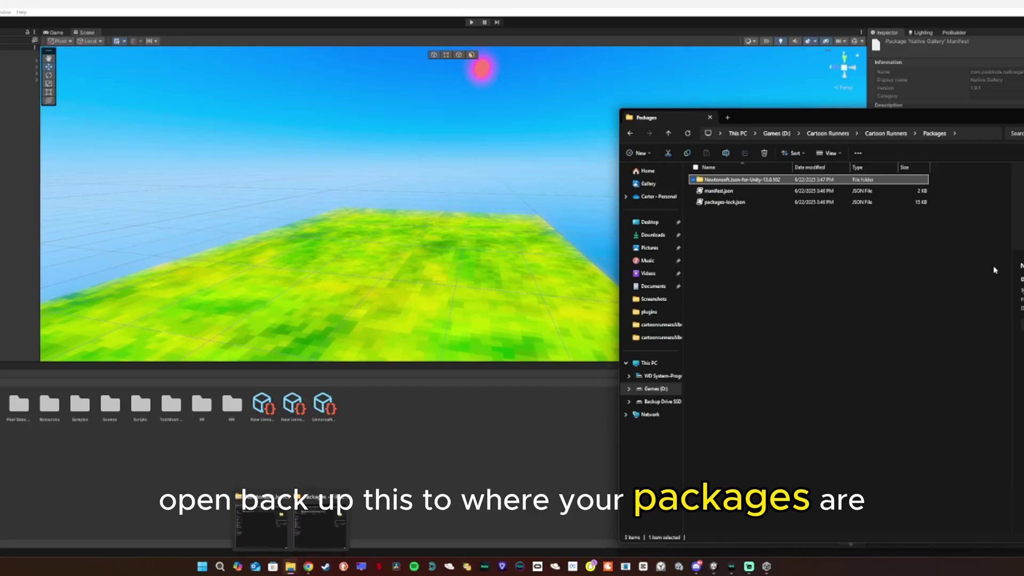
{"action": "mouse_move", "coordinate": [291, 567]}
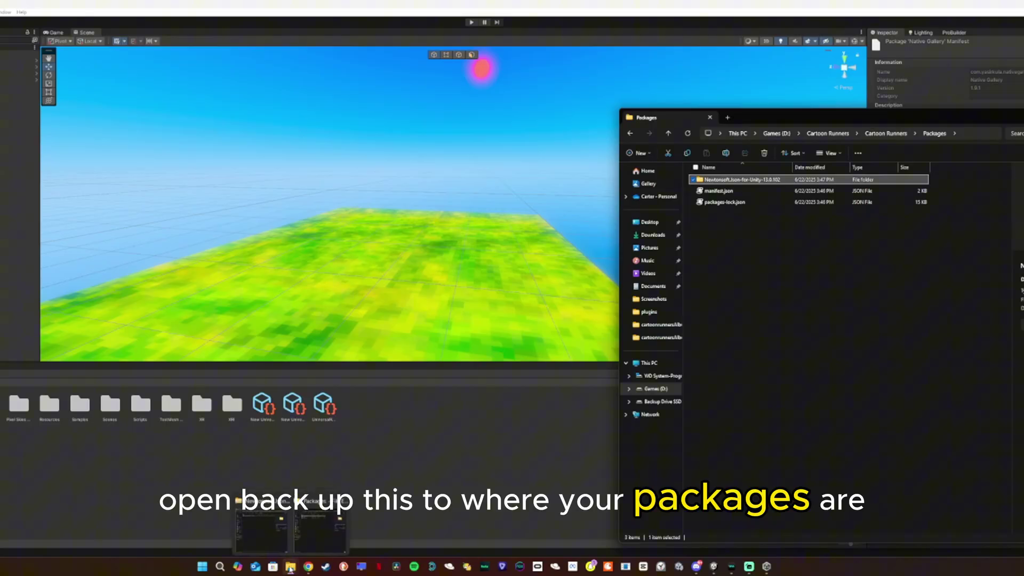
{"action": "left_click", "coordinate": [261, 528]}
{"action": "left_click", "coordinate": [394, 119]}
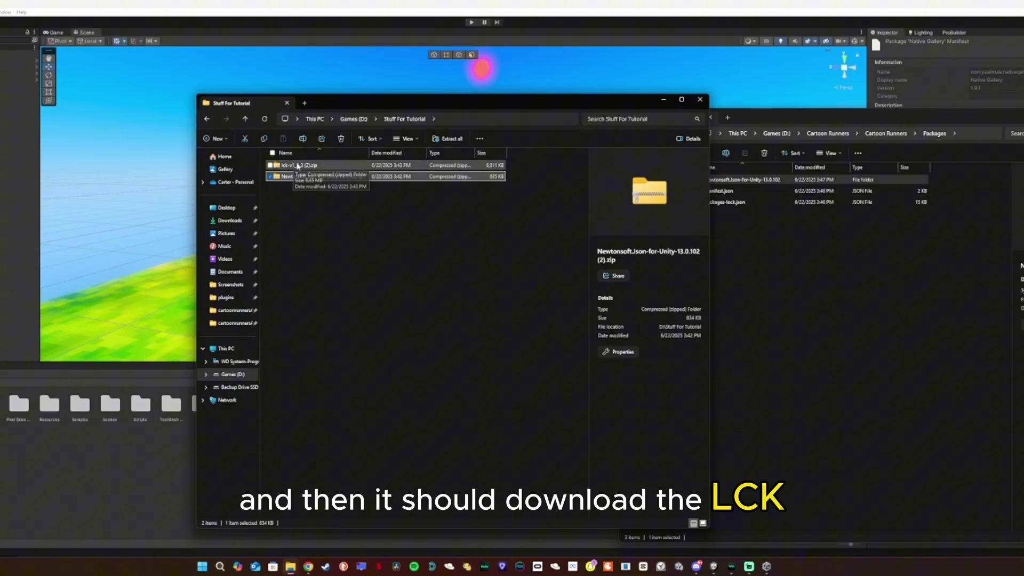
{"action": "double_click", "coordinate": [298, 166]}
{"action": "left_click_drag", "start_coordinate": [293, 110], "coordinate": [84, 120]}
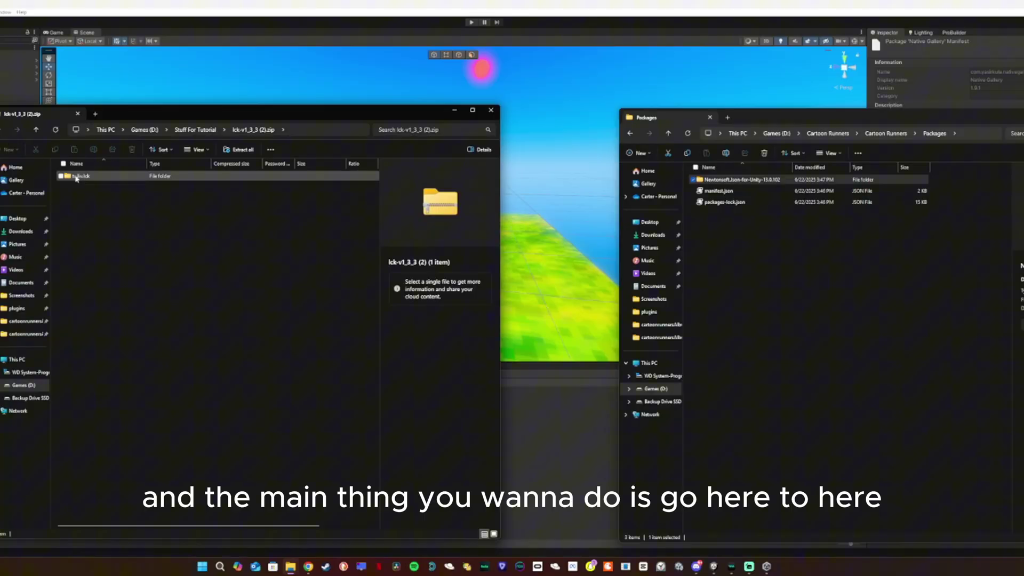
{"action": "left_click_drag", "start_coordinate": [72, 178], "coordinate": [767, 239]}
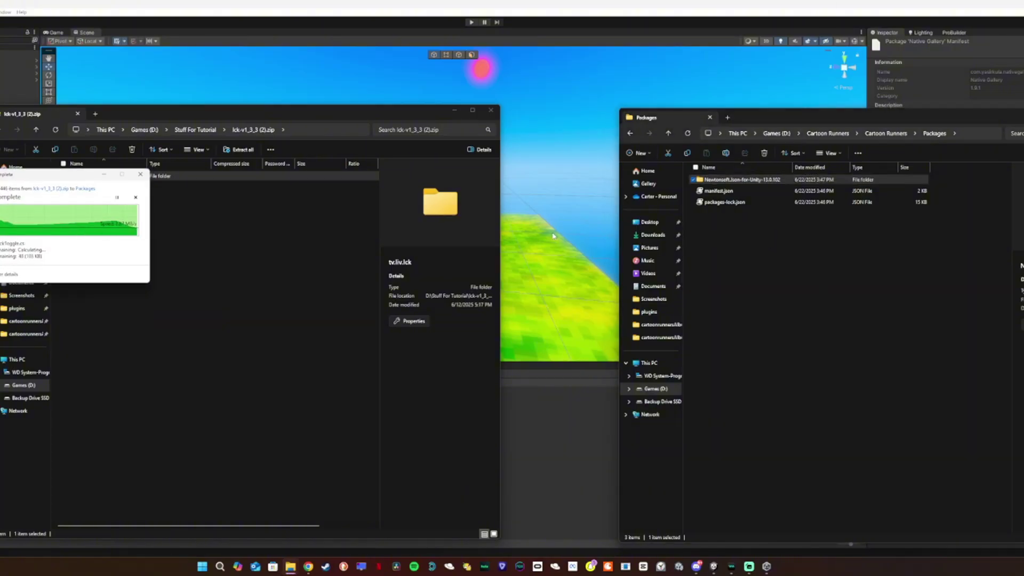
{"action": "left_click", "coordinate": [491, 111]}
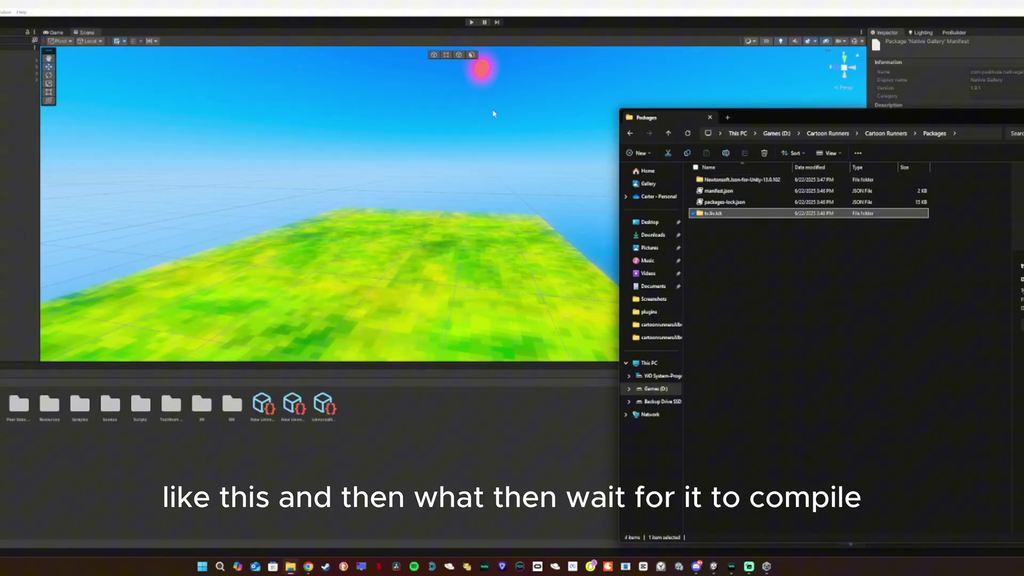
Bring the compiled Unity editor in front of the streaming app.
{"action": "left_click", "coordinate": [817, 96]}
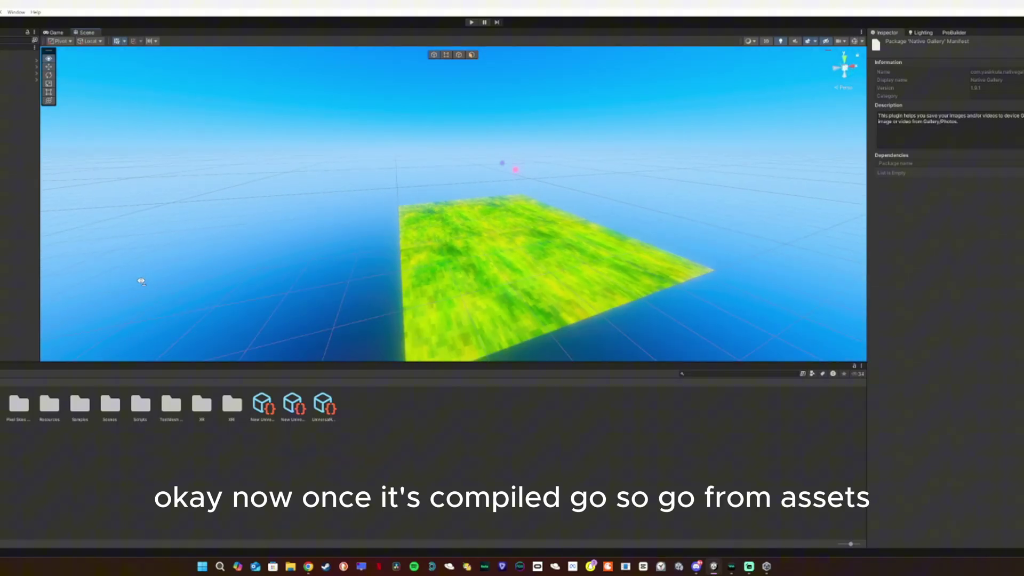
{"action": "right_click_drag", "start_coordinate": [312, 277], "coordinate": [96, 279]}
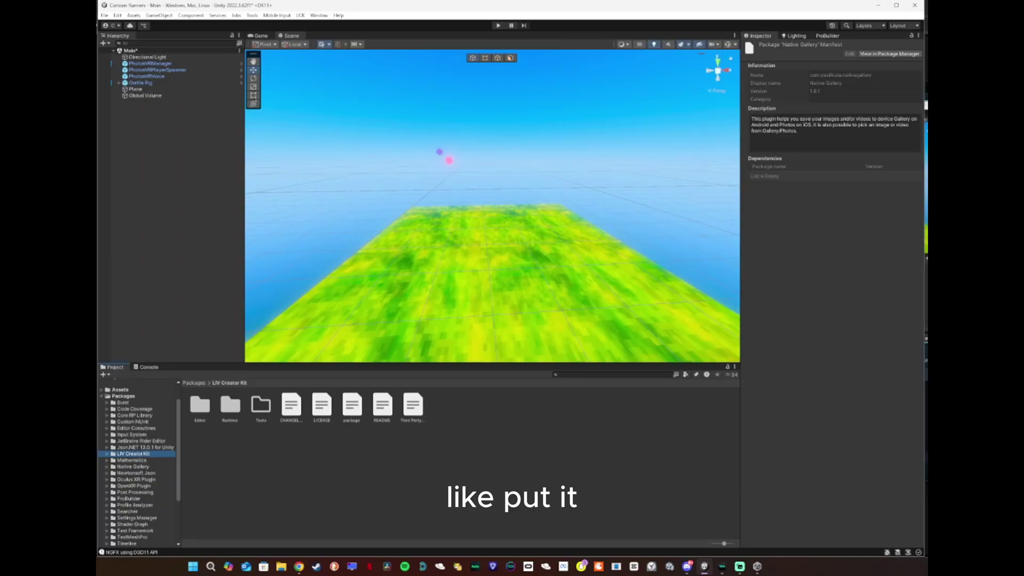
{"action": "left_click", "coordinate": [750, 566]}
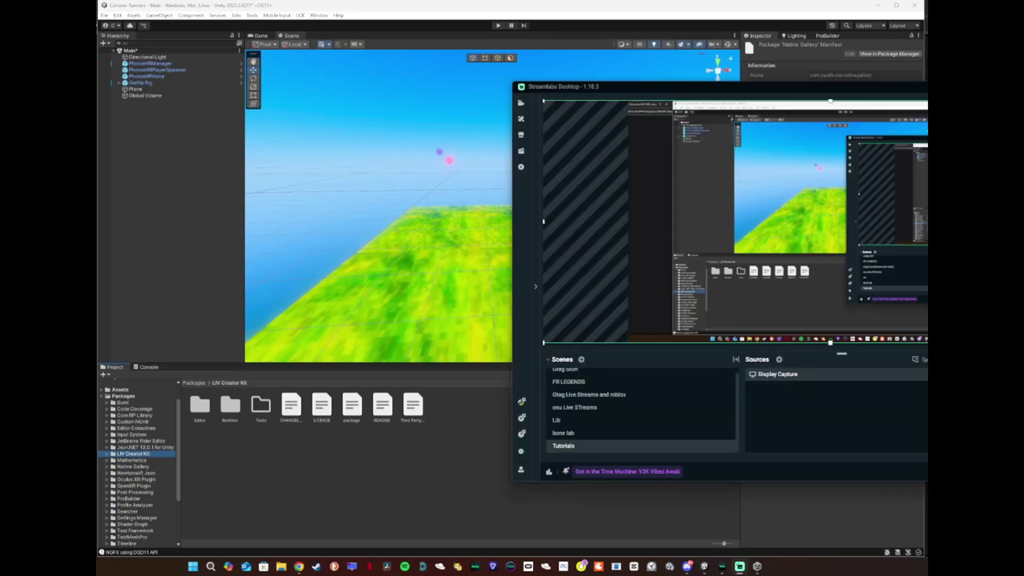
{"action": "left_click", "coordinate": [397, 484]}
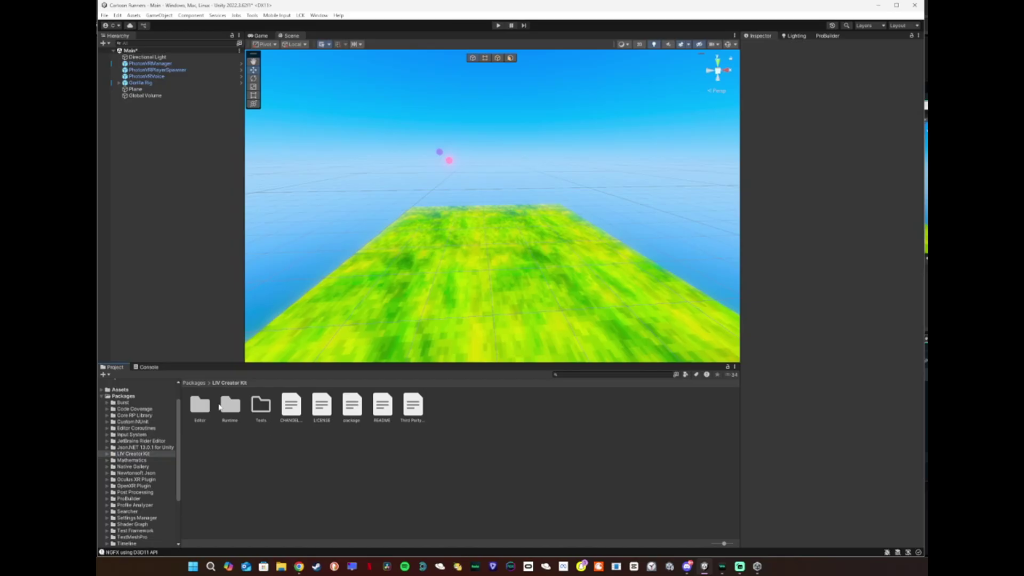
Browse Packages and Assets in the Project window, then switch to the LIV Dashboard.
{"action": "left_click", "coordinate": [102, 397]}
{"action": "left_click", "coordinate": [113, 419]}
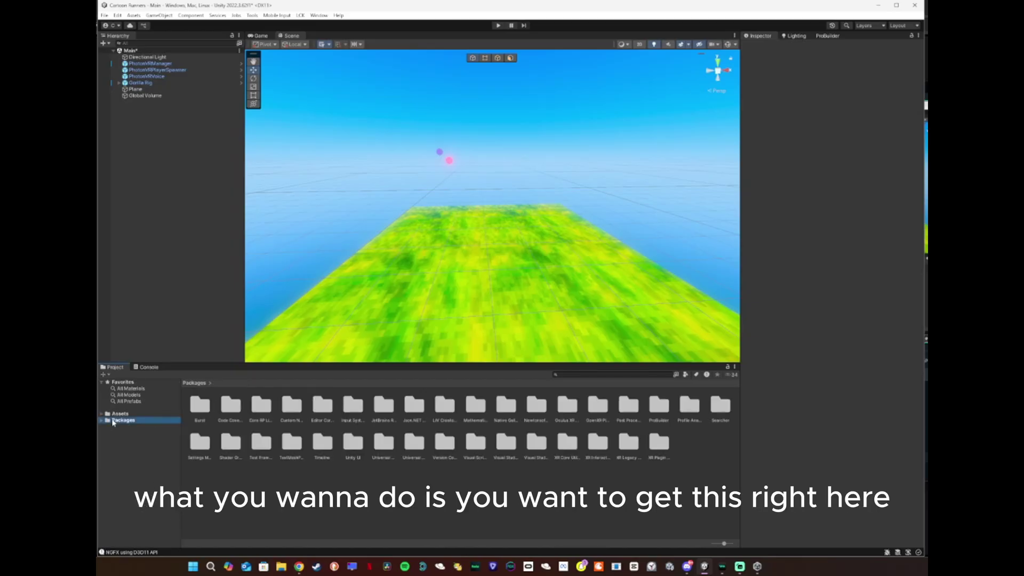
{"action": "left_click", "coordinate": [115, 419]}
{"action": "left_click", "coordinate": [114, 414]}
{"action": "left_click", "coordinate": [117, 414]}
{"action": "left_click", "coordinate": [119, 414]}
{"action": "key", "text": "alt+Tab"}
{"action": "left_click_drag", "start_coordinate": [840, 22], "coordinate": [560, 102]}
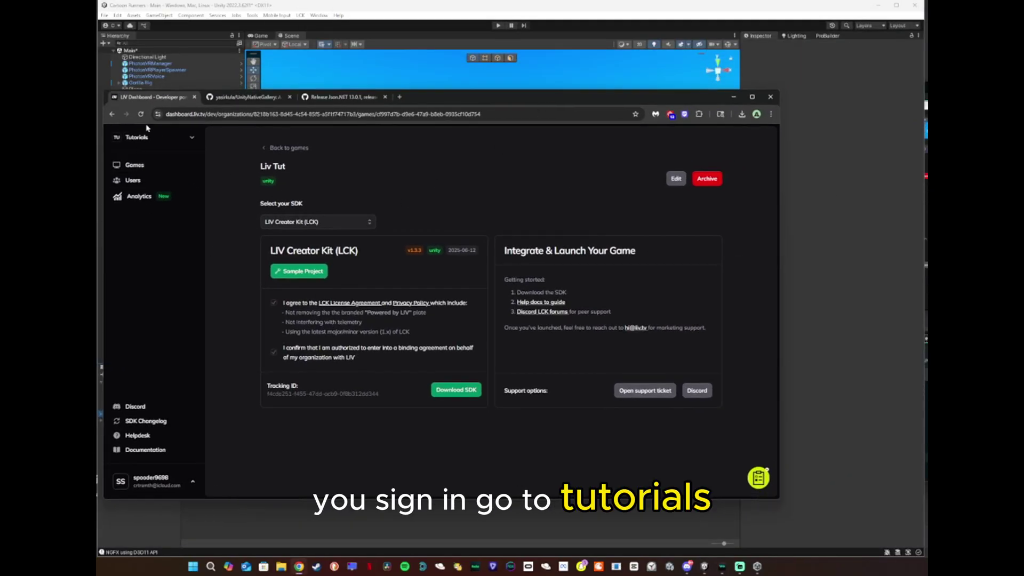
{"action": "left_click", "coordinate": [147, 138]}
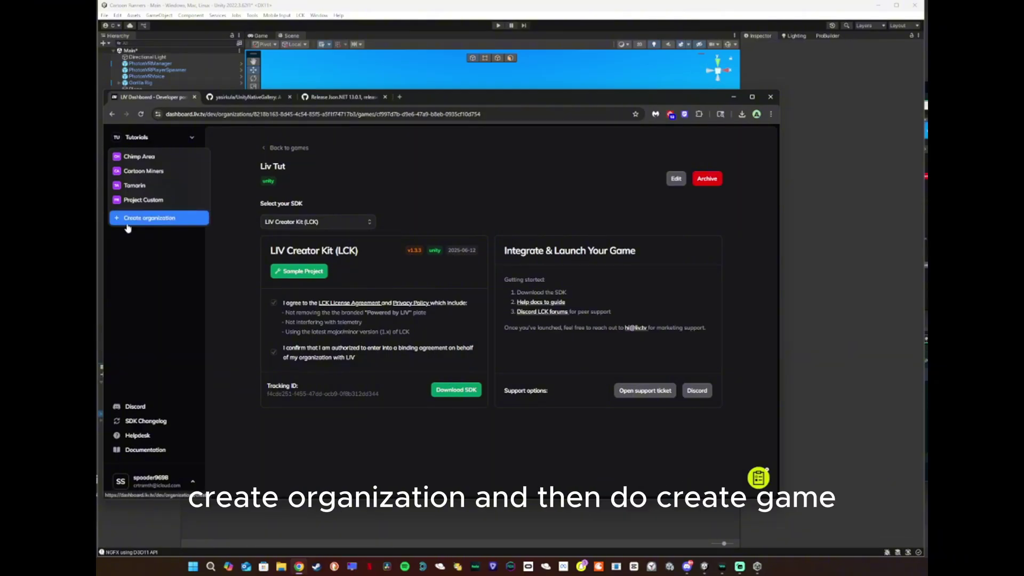
{"action": "left_click", "coordinate": [196, 275]}
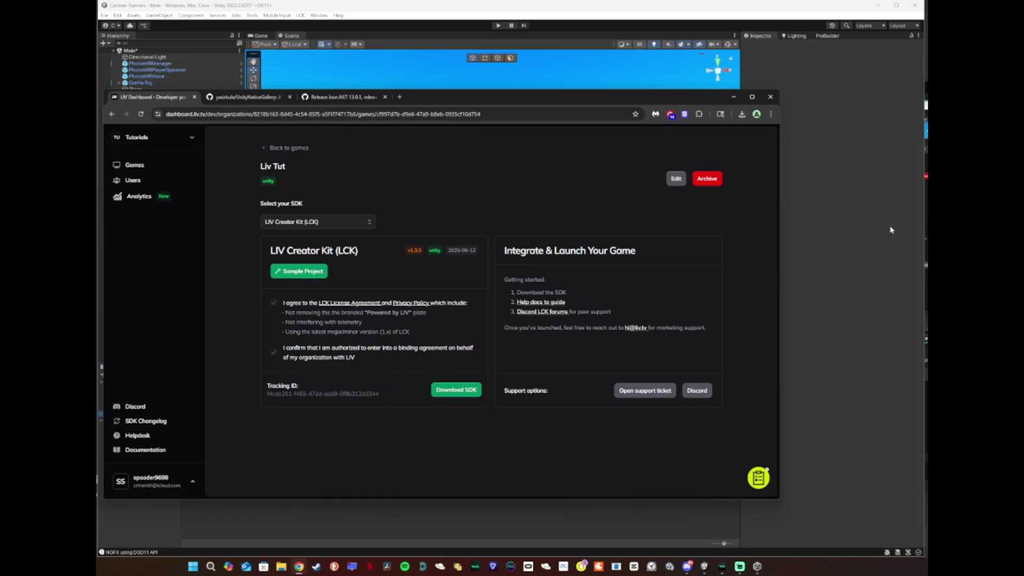
Add the LCK Service Helper prefab from LIV Creator Kit > Runtime > Prefabs to the Hierarchy.
{"action": "left_click", "coordinate": [856, 261]}
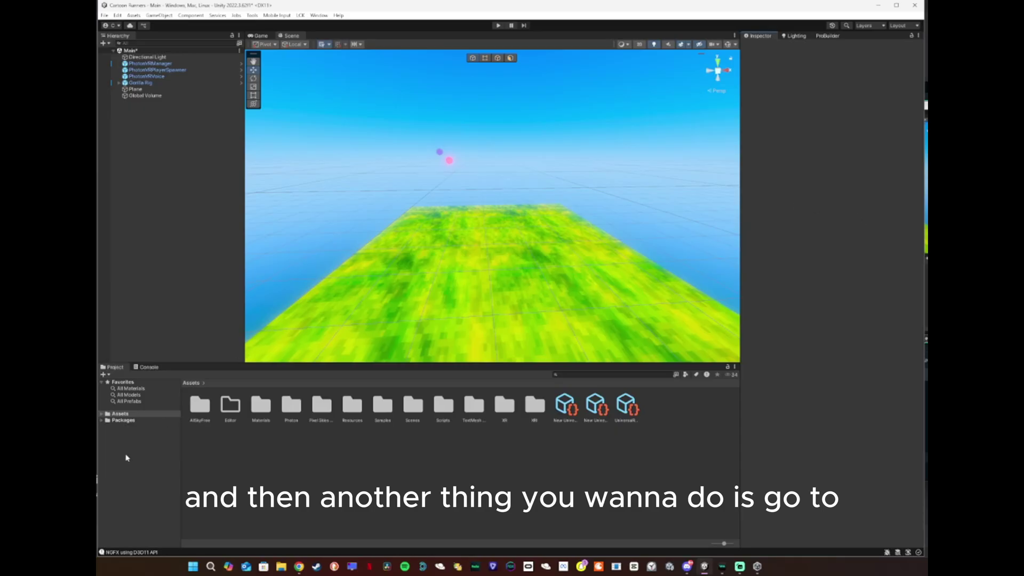
{"action": "left_click", "coordinate": [106, 420]}
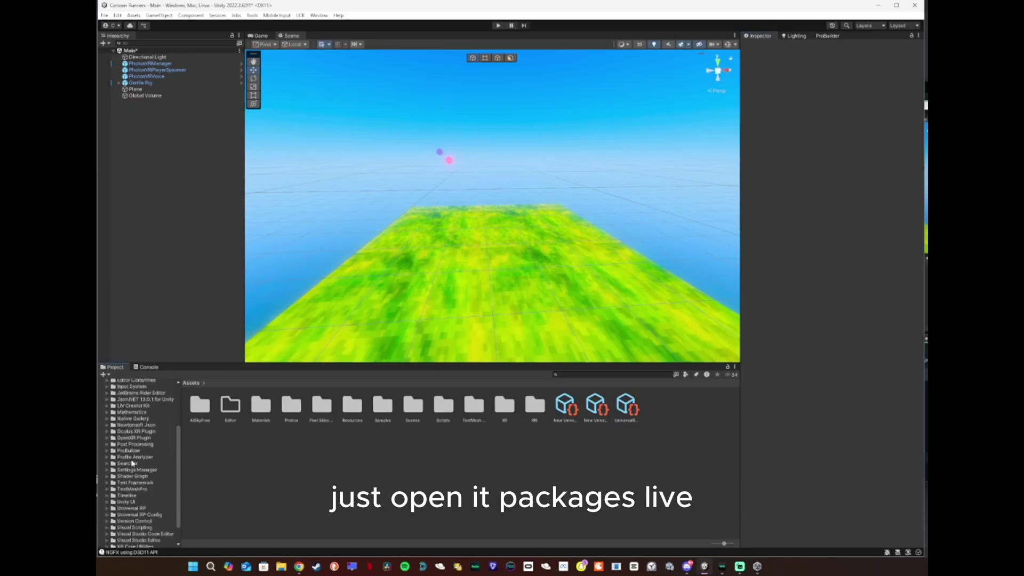
{"action": "left_click", "coordinate": [114, 455]}
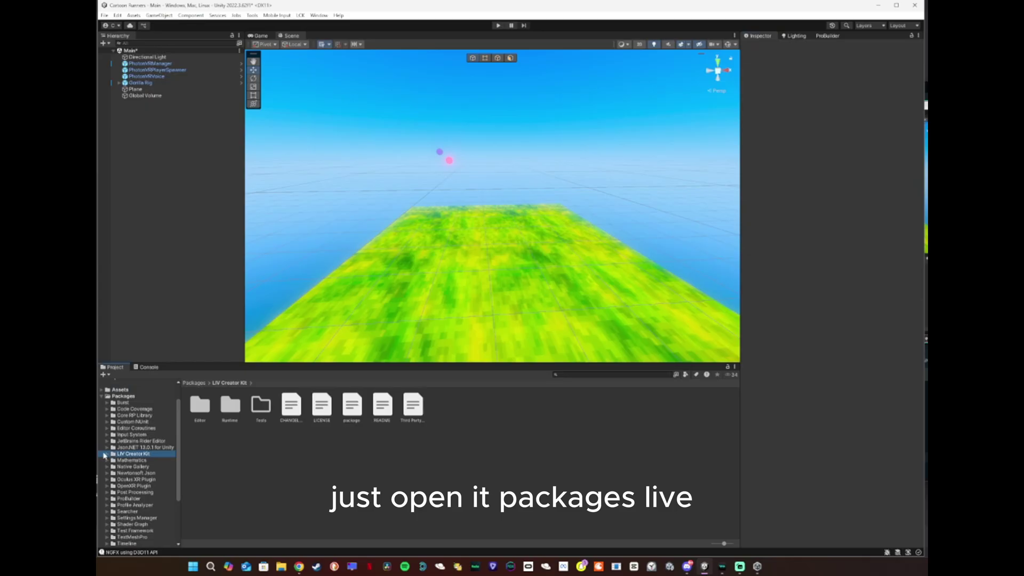
{"action": "double_click", "coordinate": [231, 403]}
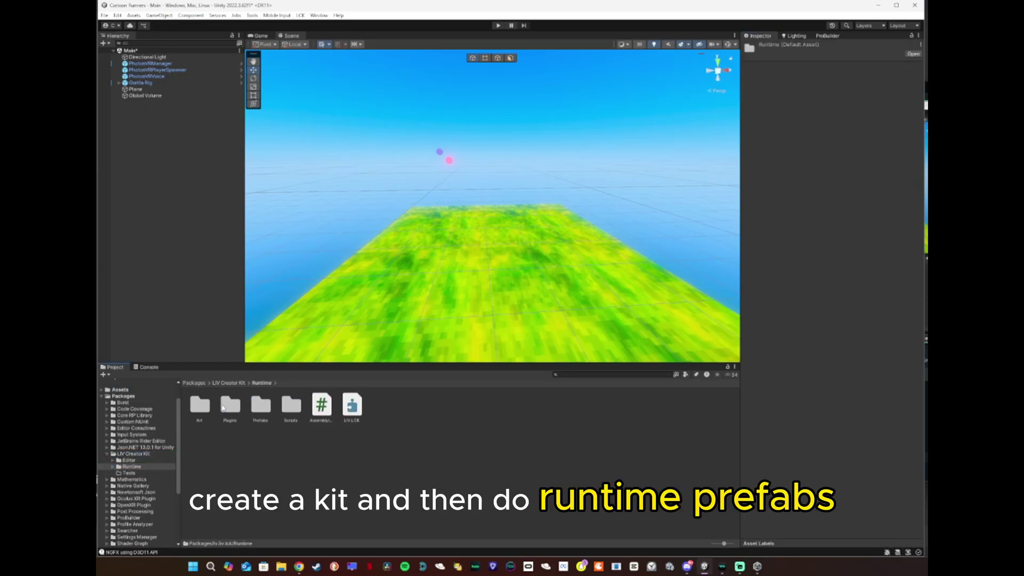
{"action": "double_click", "coordinate": [270, 409]}
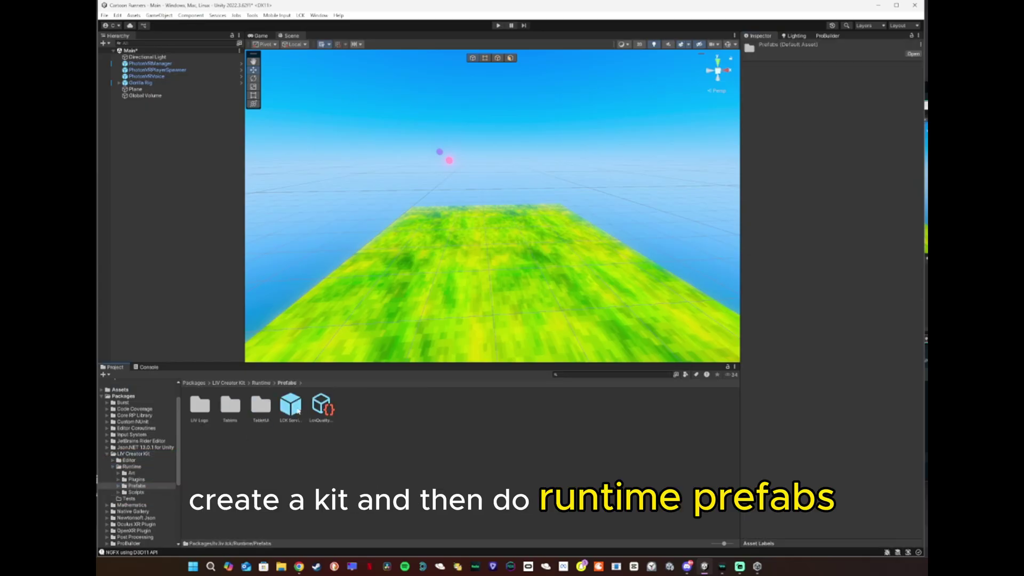
{"action": "left_click", "coordinate": [290, 406]}
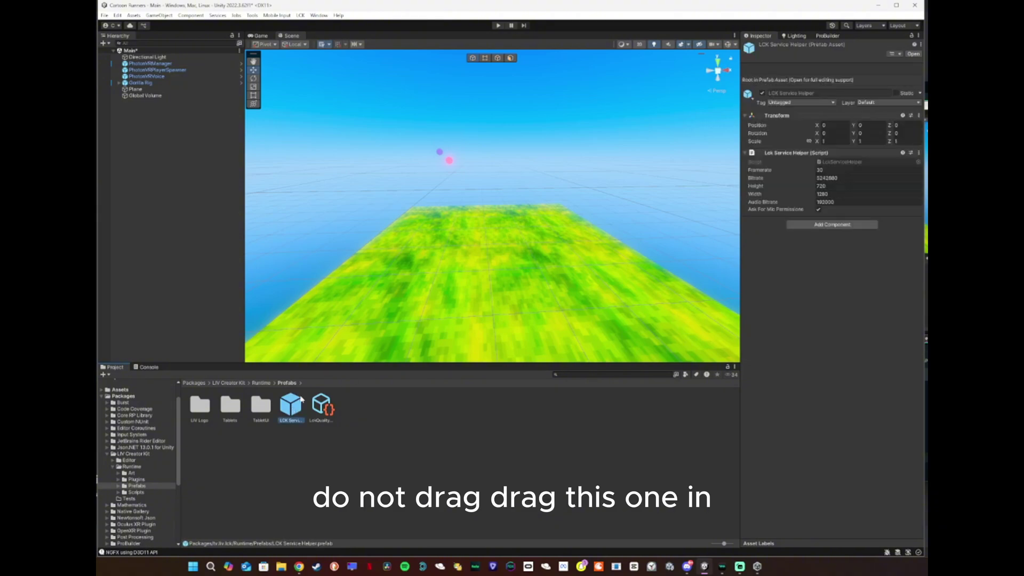
{"action": "left_click_drag", "start_coordinate": [296, 401], "coordinate": [188, 209]}
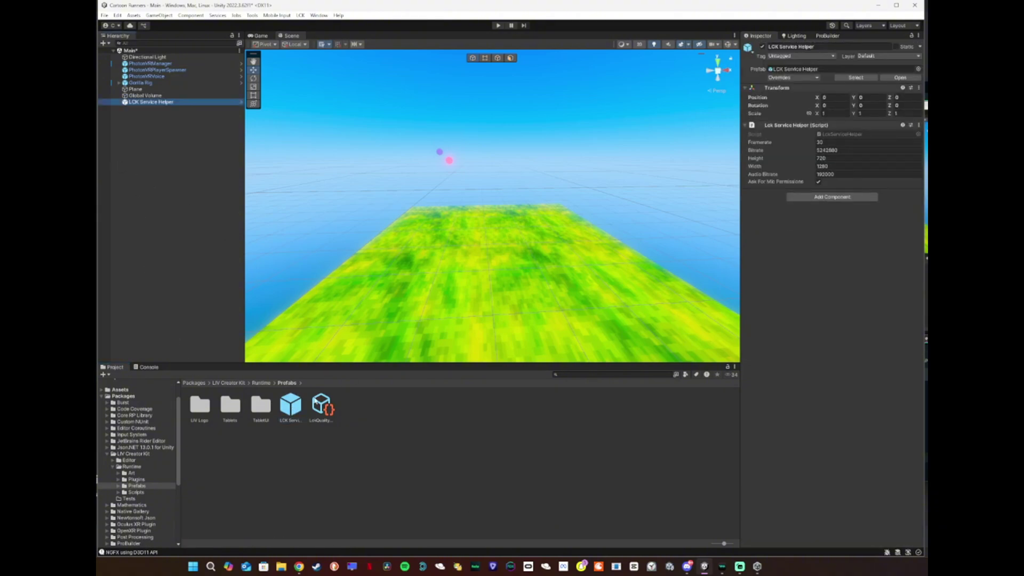
Place the LCK Tablet For Direct prefab in the Scene above the ground.
{"action": "double_click", "coordinate": [232, 406]}
{"action": "left_click", "coordinate": [260, 406]}
{"action": "double_click", "coordinate": [229, 405]}
{"action": "left_click", "coordinate": [229, 406]}
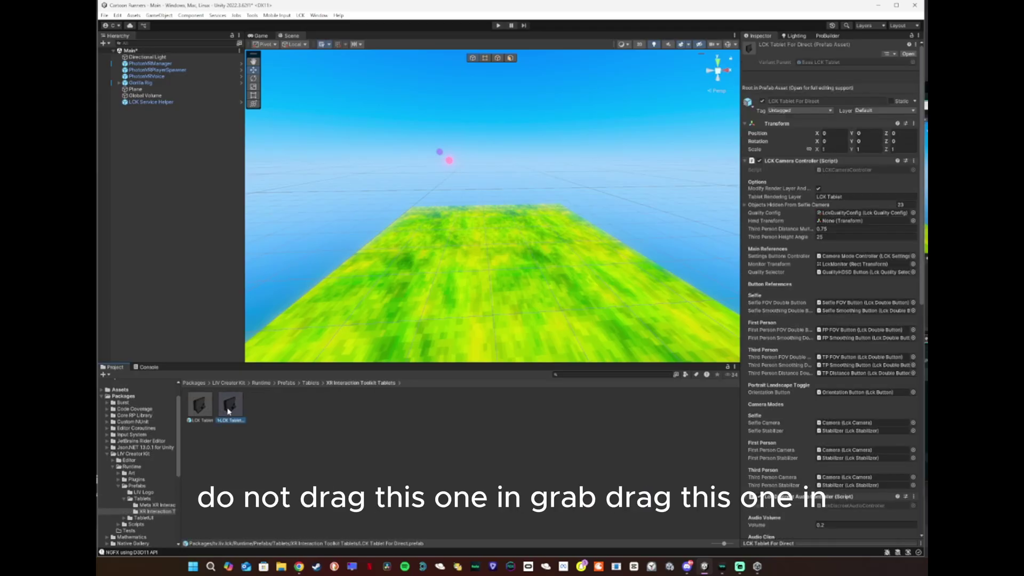
{"action": "mouse_move", "coordinate": [228, 409]}
{"action": "left_mouse_down"}
{"action": "mouse_move", "coordinate": [560, 322]}
{"action": "mouse_move", "coordinate": [565, 280]}
{"action": "left_mouse_up"}
{"action": "mouse_move", "coordinate": [565, 280]}
{"action": "right_mouse_down"}
{"action": "mouse_move", "coordinate": [688, 300]}
{"action": "mouse_move", "coordinate": [848, 290]}
{"action": "right_mouse_up"}
Select both hand controllers and save a new HandTag tag in the tag settings.
{"action": "left_click", "coordinate": [119, 82]}
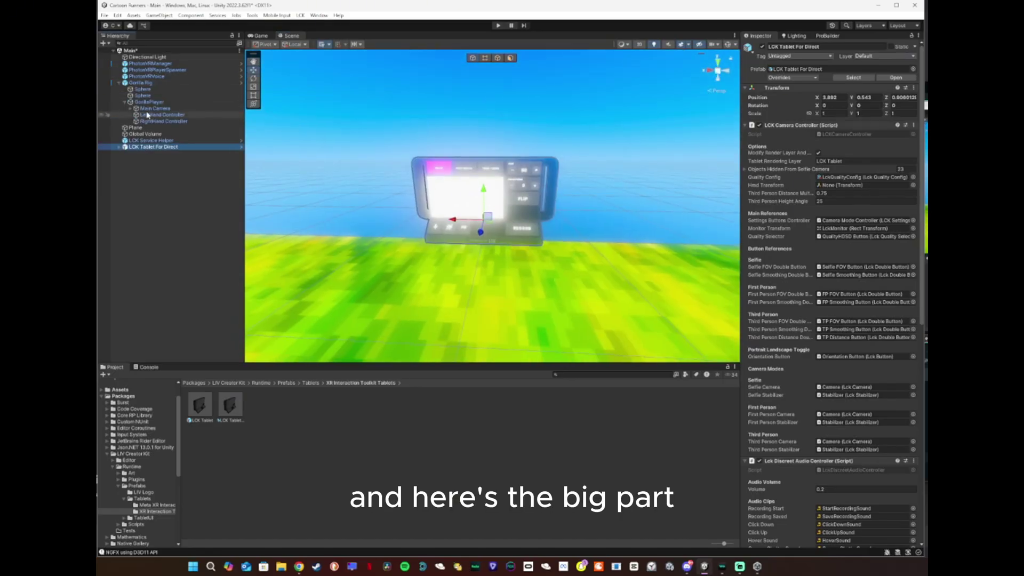
{"action": "left_click", "coordinate": [160, 121]}
{"action": "left_click", "coordinate": [160, 117], "text": "ctrl"}
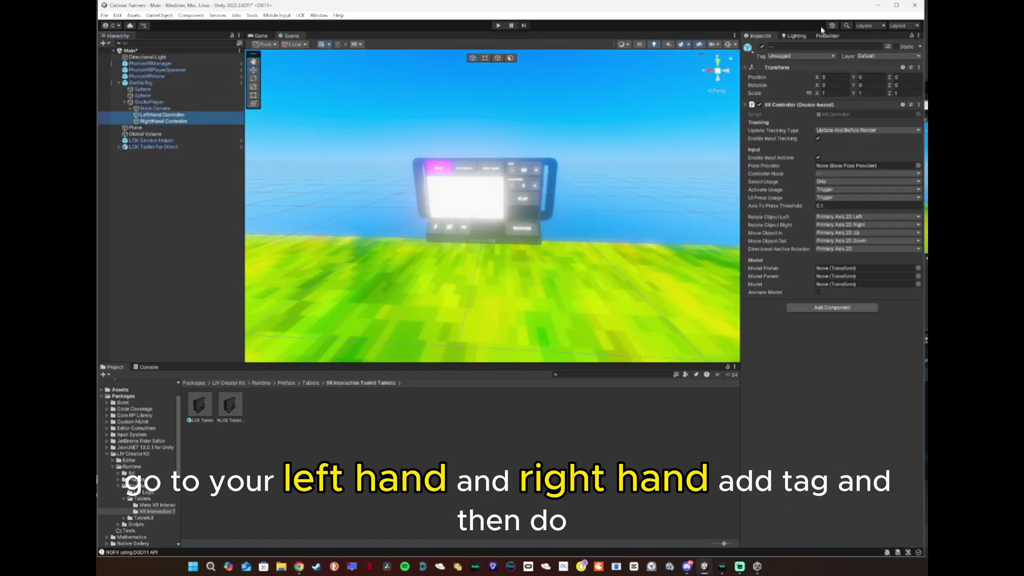
{"action": "left_click", "coordinate": [781, 57]}
{"action": "left_click", "coordinate": [797, 138]}
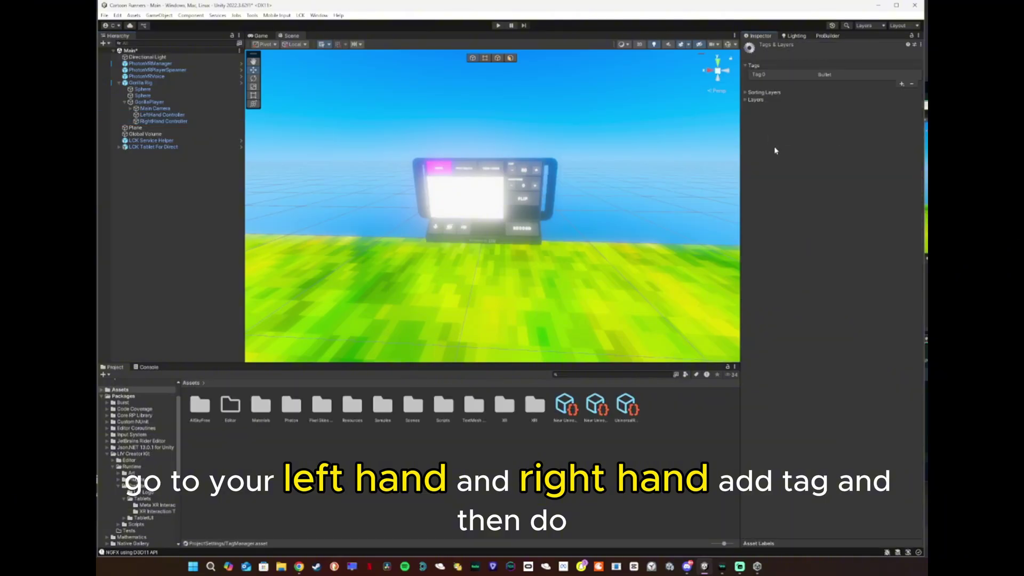
{"action": "left_click", "coordinate": [902, 84]}
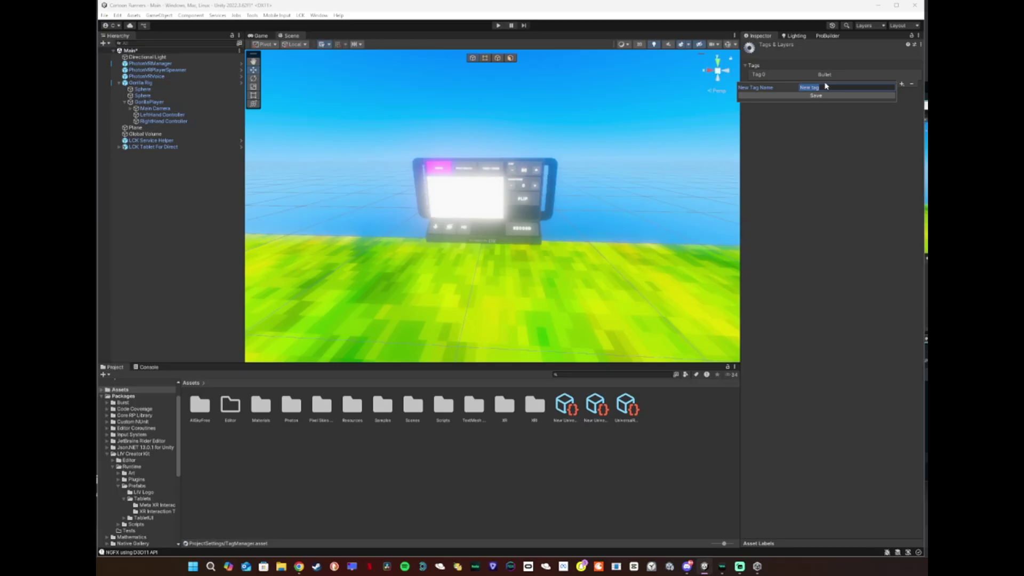
{"action": "type", "text": "HandTag"}
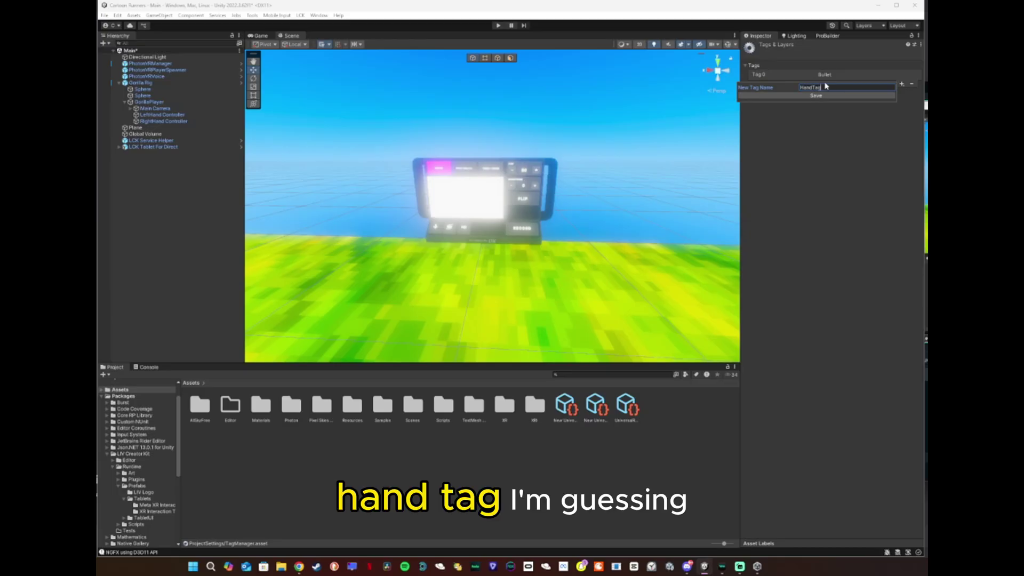
{"action": "left_click", "coordinate": [816, 95]}
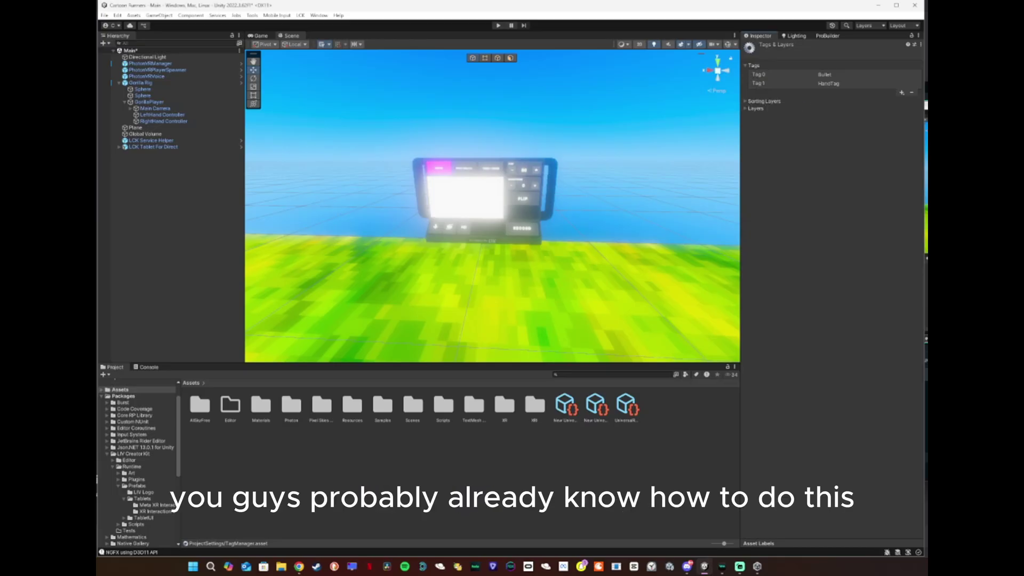
{"action": "left_click", "coordinate": [161, 114]}
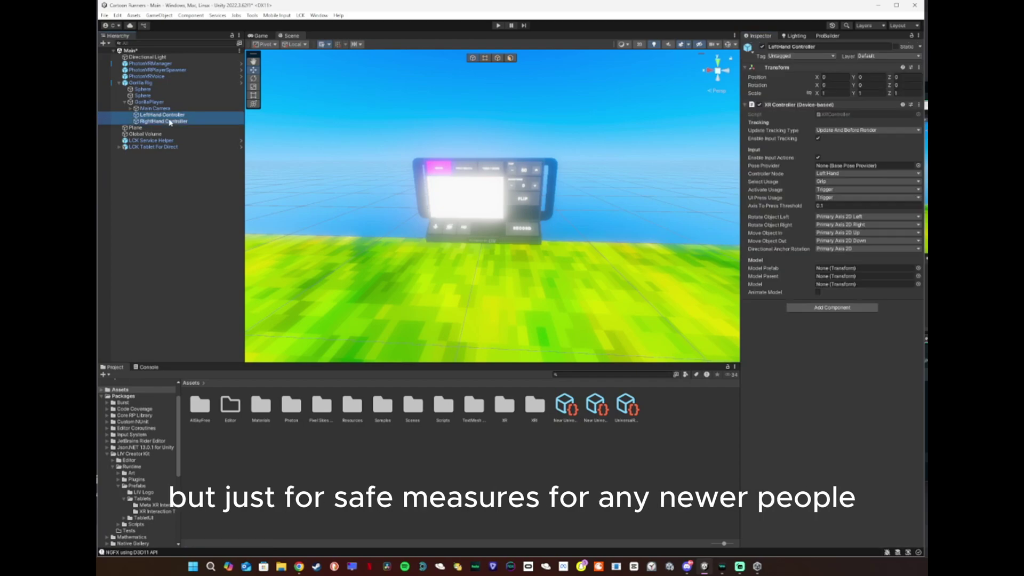
Tag the LeftHand Controller HandTag and put it on the Left Hand layer.
{"action": "left_click", "coordinate": [793, 56]}
{"action": "left_click", "coordinate": [789, 136]}
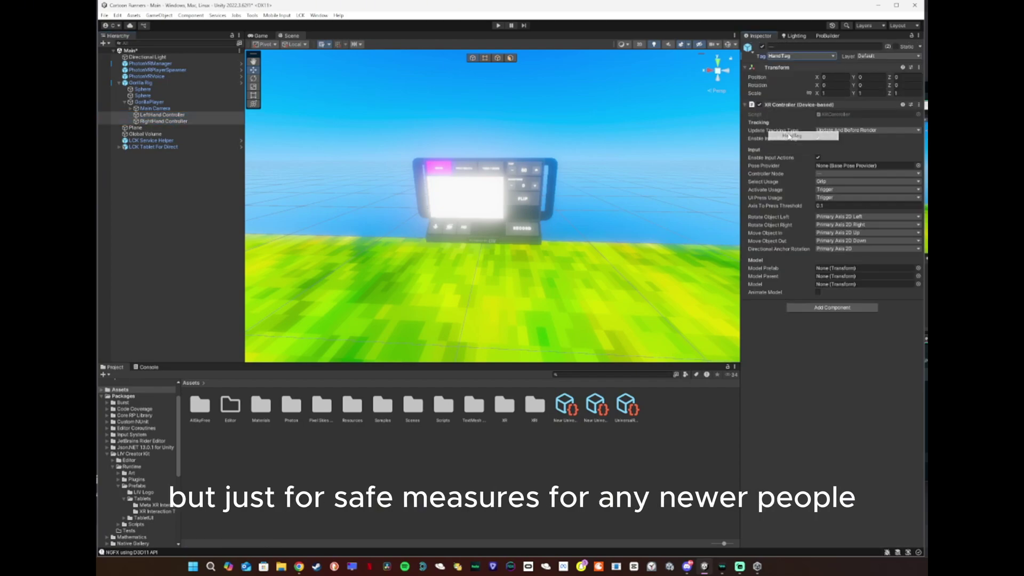
{"action": "left_click", "coordinate": [878, 57]}
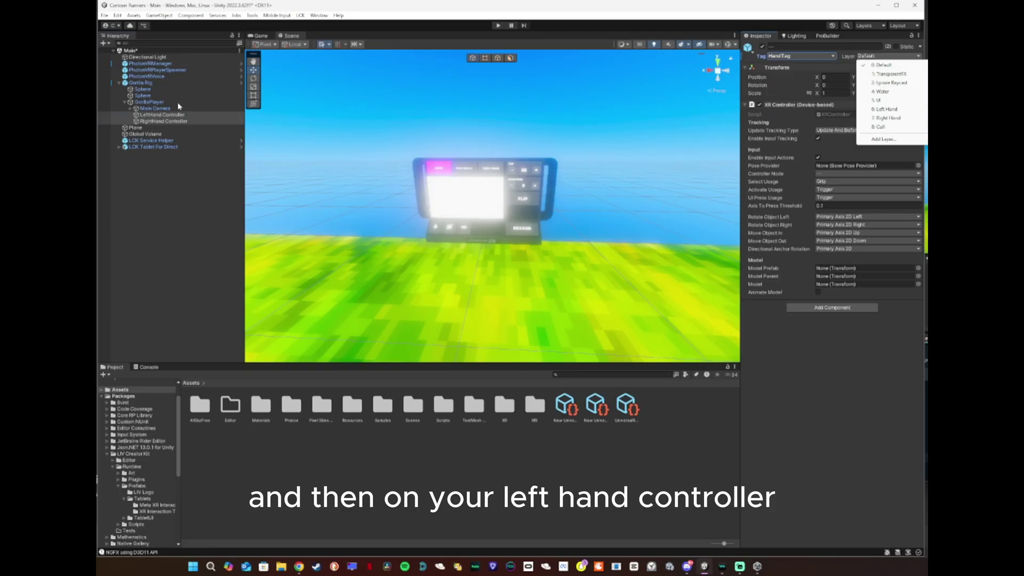
{"action": "left_click", "coordinate": [162, 119]}
{"action": "left_click", "coordinate": [877, 58]}
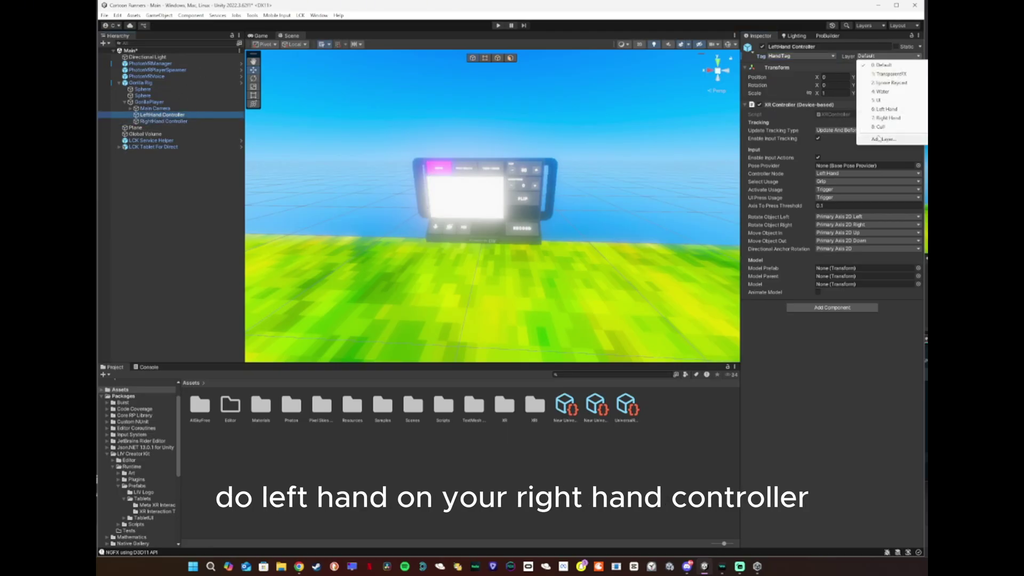
{"action": "left_click", "coordinate": [904, 140]}
Put the RightHand Controller on the Right Hand layer, briefly checking the Window menu.
{"action": "left_click", "coordinate": [163, 120]}
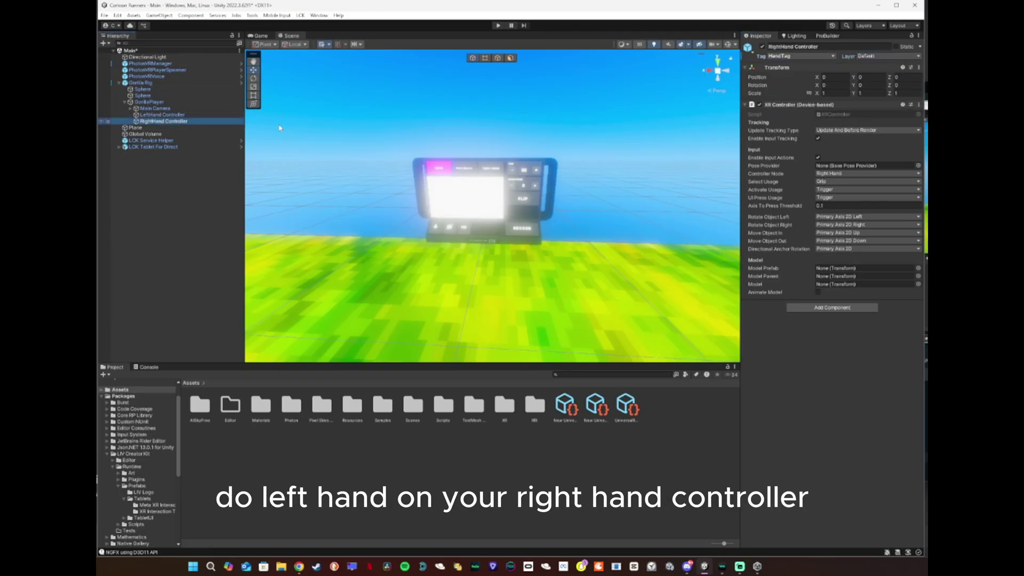
{"action": "left_click", "coordinate": [878, 56]}
{"action": "left_click", "coordinate": [888, 117]}
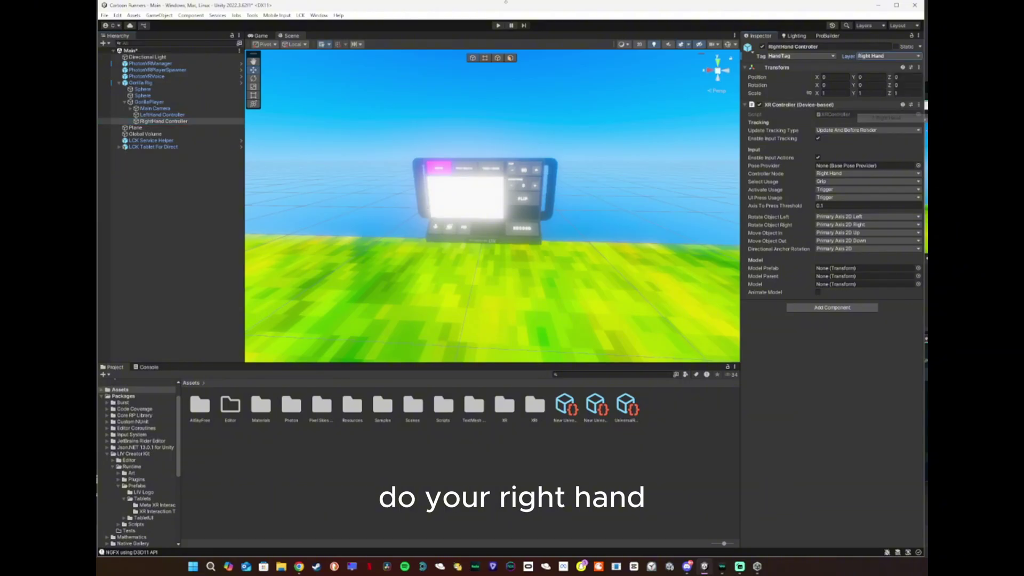
{"action": "left_click", "coordinate": [319, 16]}
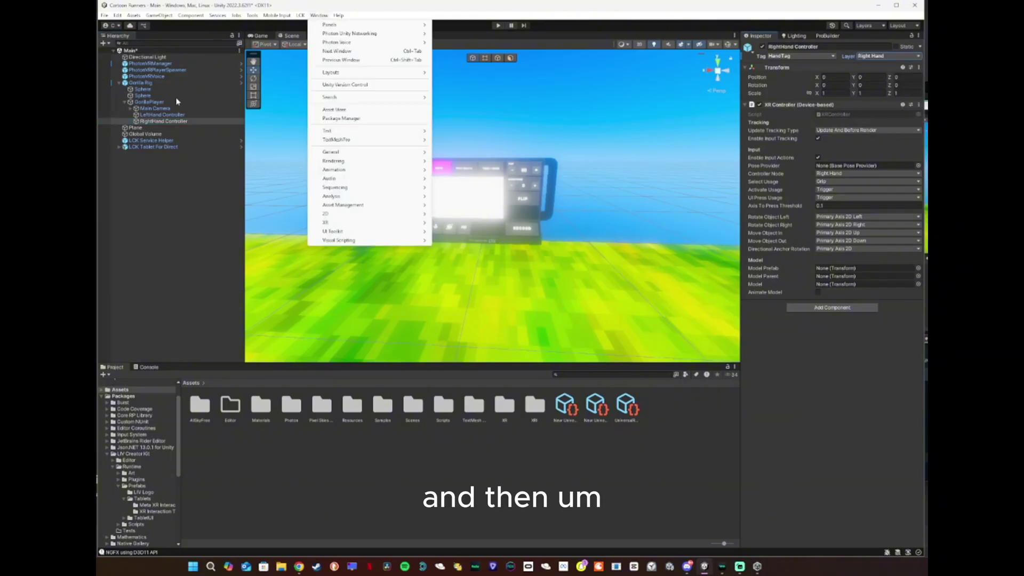
{"action": "left_click", "coordinate": [155, 190]}
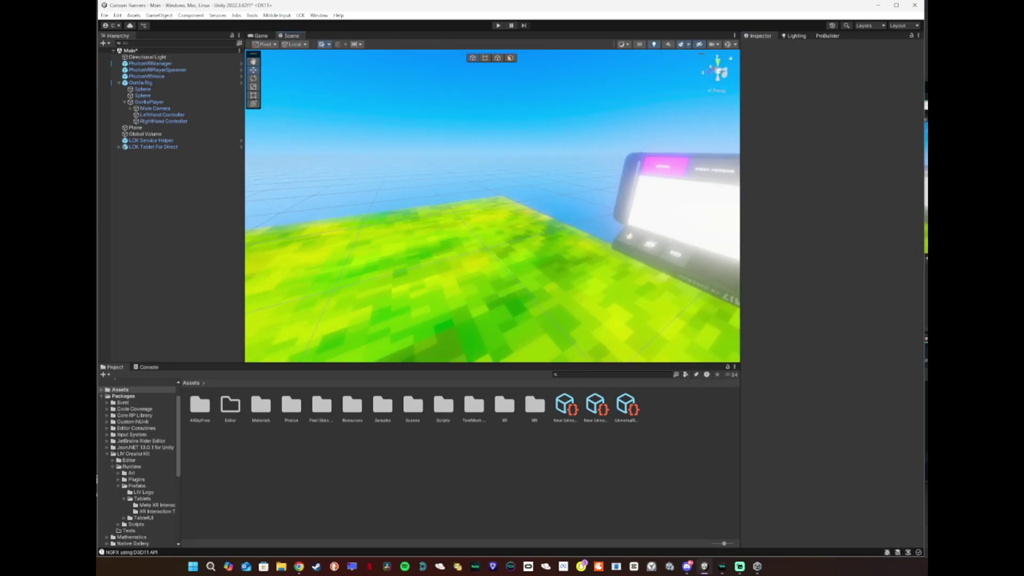
Add XR Direct Interactor, then XR Interaction Manager, to both selected hand controllers.
{"action": "left_click", "coordinate": [163, 115]}
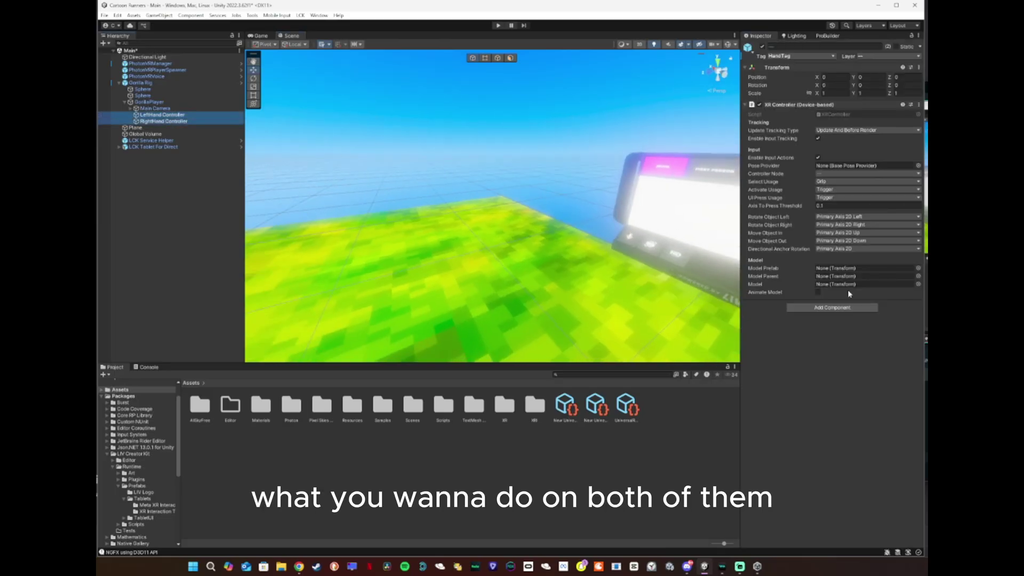
{"action": "left_click", "coordinate": [823, 307]}
{"action": "type", "text": "xr"}
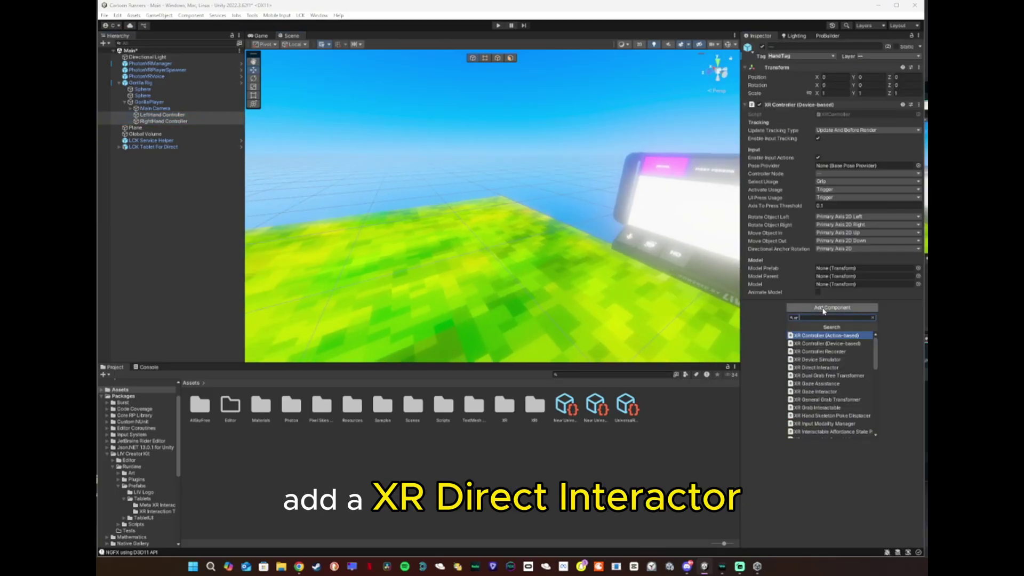
{"action": "type", "text": " dire"}
{"action": "left_click", "coordinate": [816, 341]}
{"action": "left_click", "coordinate": [792, 327]}
{"action": "left_click", "coordinate": [824, 342]}
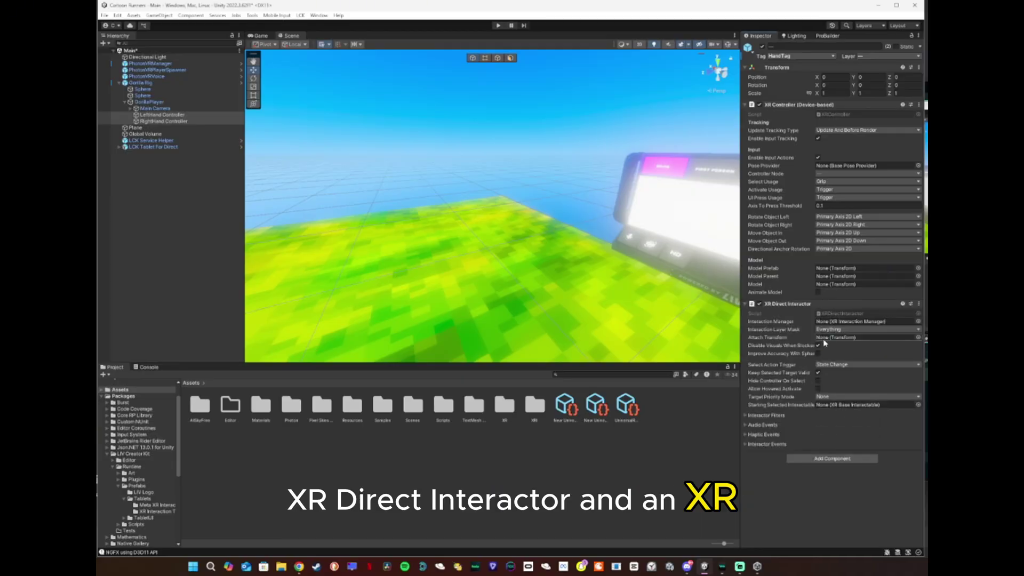
{"action": "left_click", "coordinate": [841, 459]}
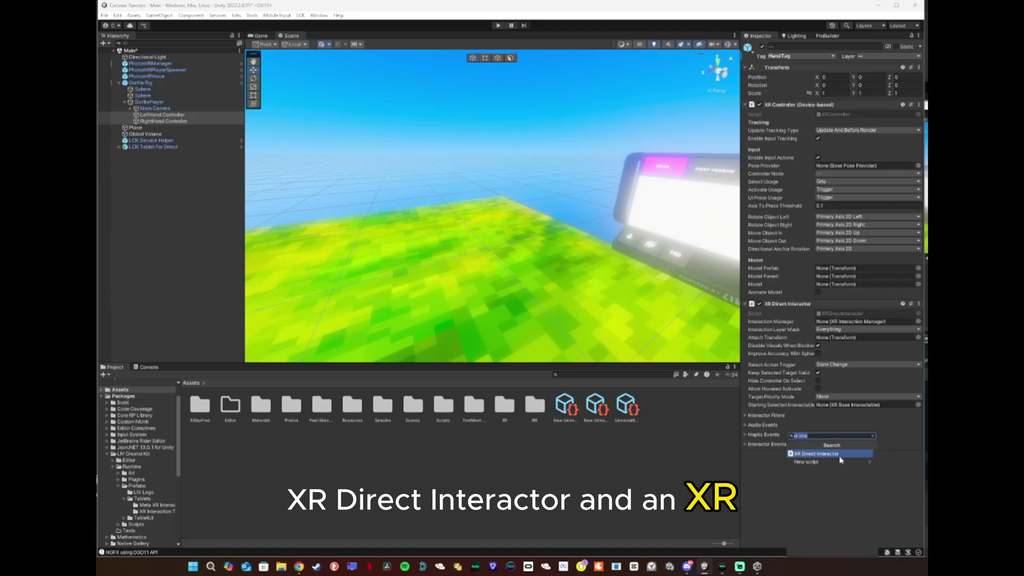
{"action": "type", "text": "xr"}
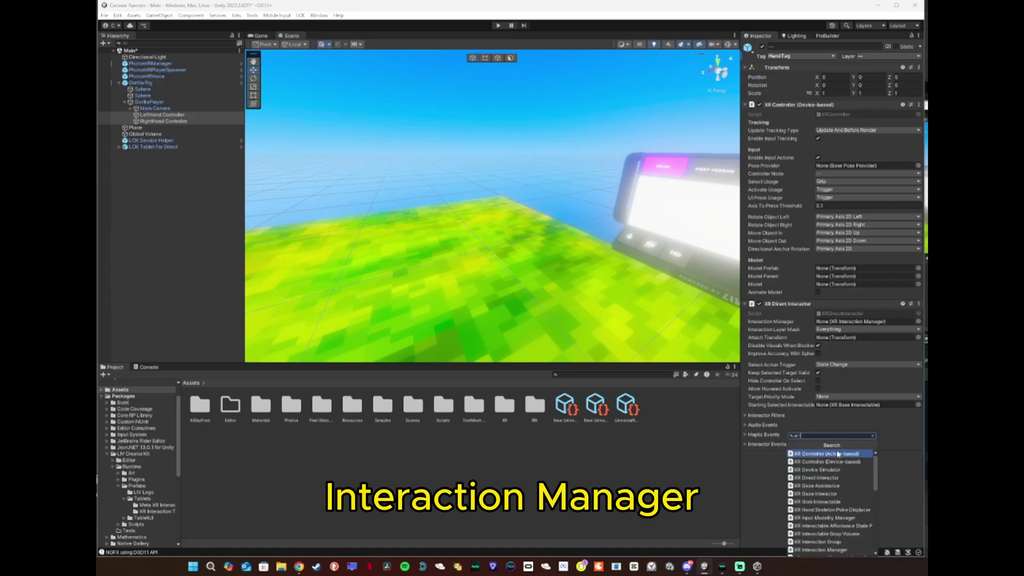
{"action": "type", "text": " intera"}
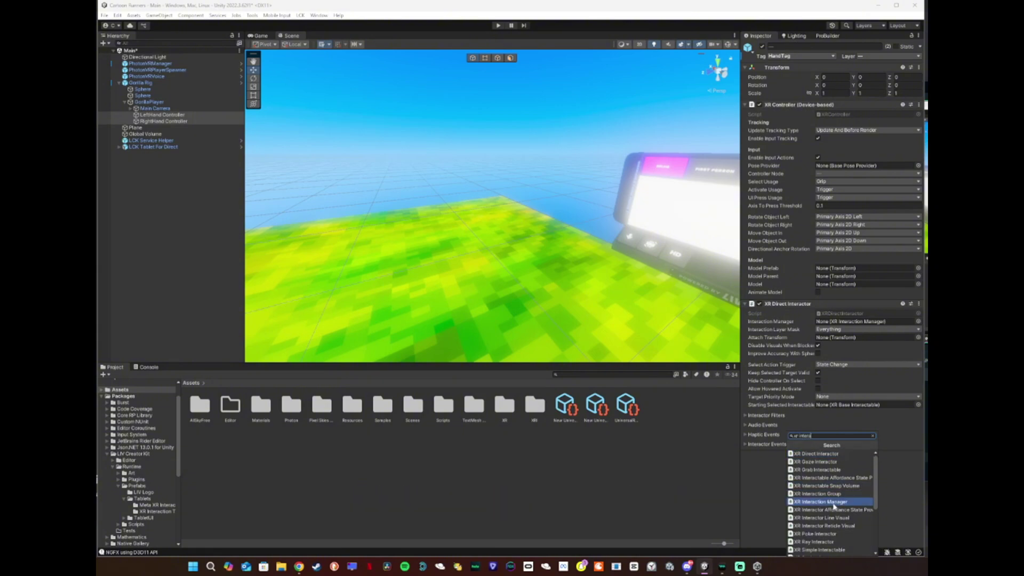
{"action": "left_click", "coordinate": [834, 501]}
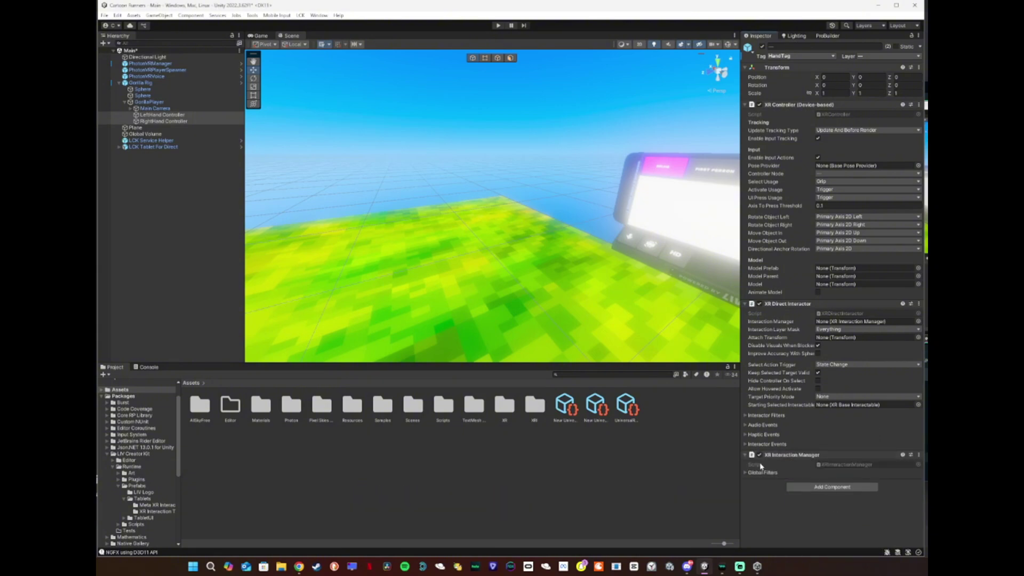
Add an XR Interaction Manager component to GorillaPlayer.
{"action": "left_click", "coordinate": [147, 104]}
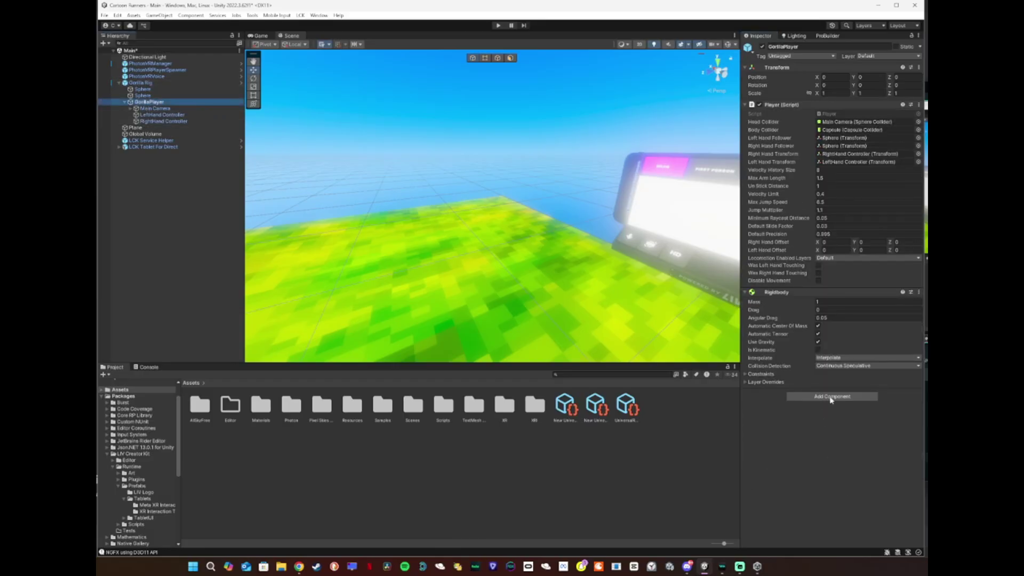
{"action": "left_click", "coordinate": [832, 396]}
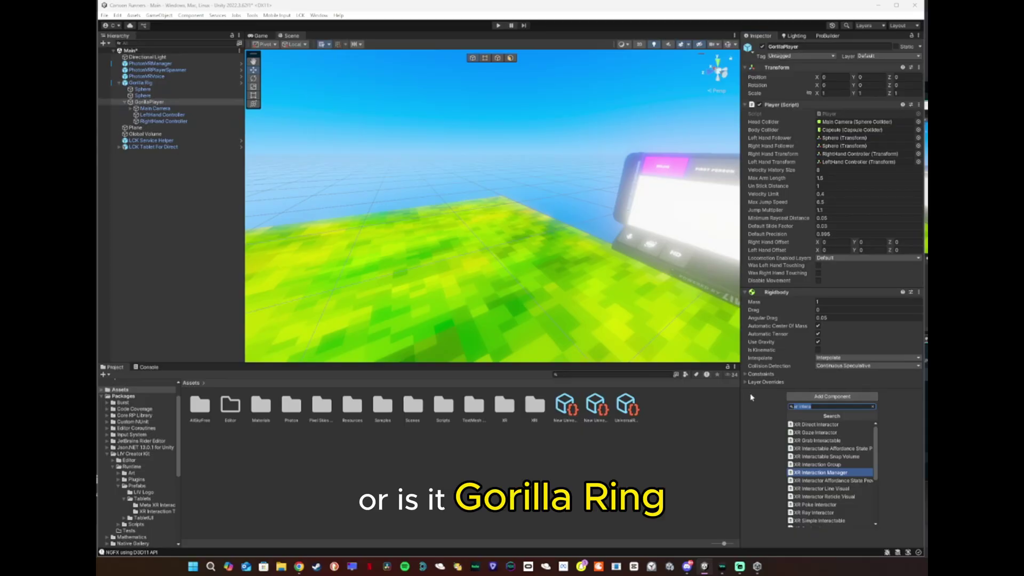
{"action": "left_click", "coordinate": [840, 473]}
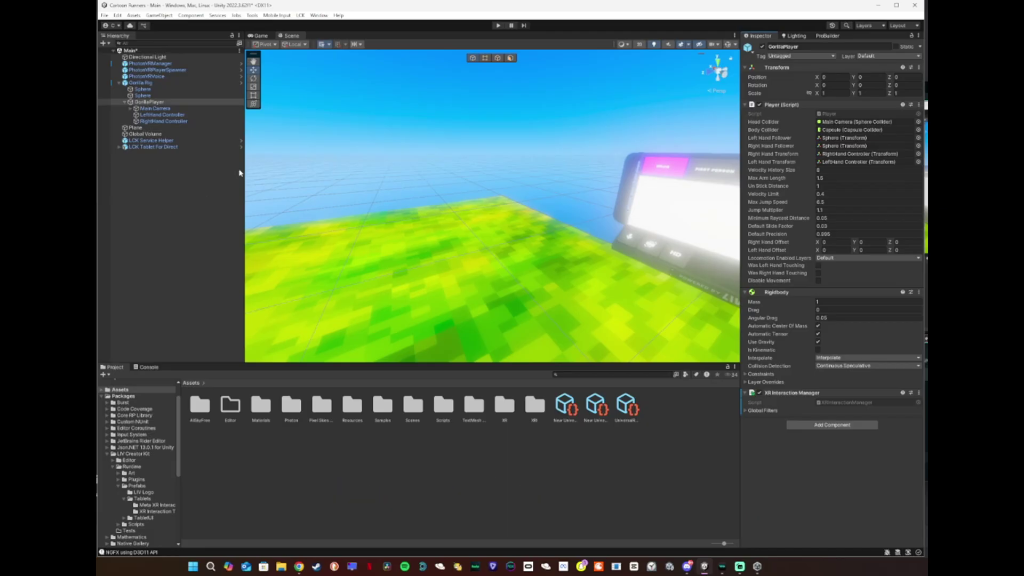
Assign GorillaPlayer as the Interaction Manager for both hand controllers.
{"action": "left_click", "coordinate": [165, 114]}
{"action": "left_click", "coordinate": [167, 122], "text": "ctrl"}
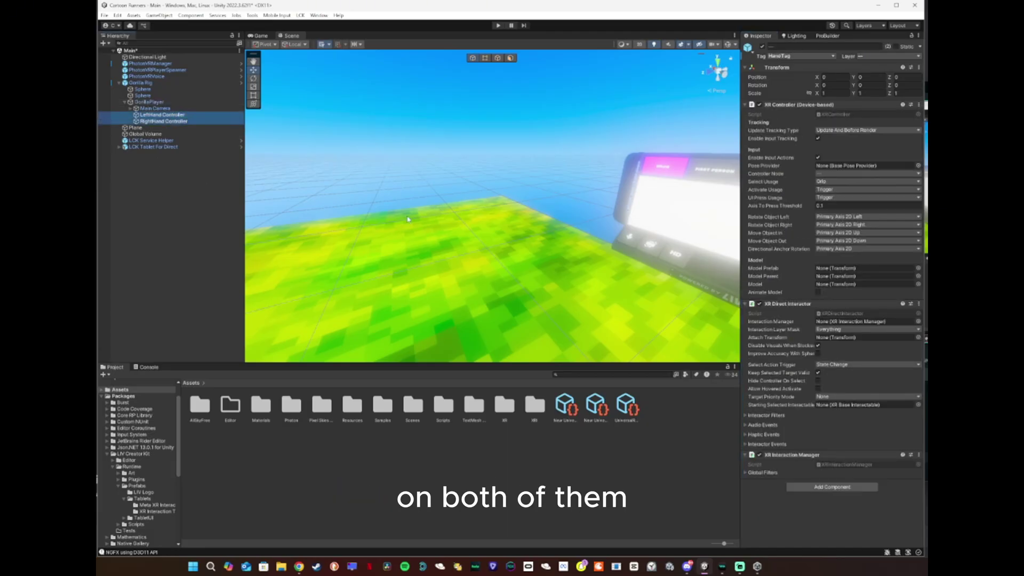
{"action": "left_click", "coordinate": [922, 318]}
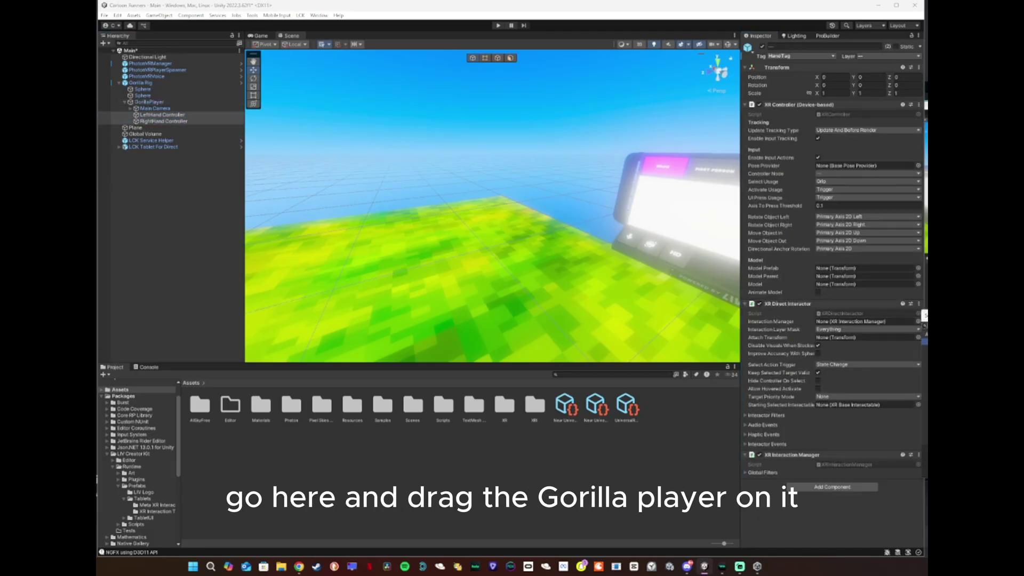
{"action": "left_click_drag", "start_coordinate": [924, 315], "coordinate": [922, 321]}
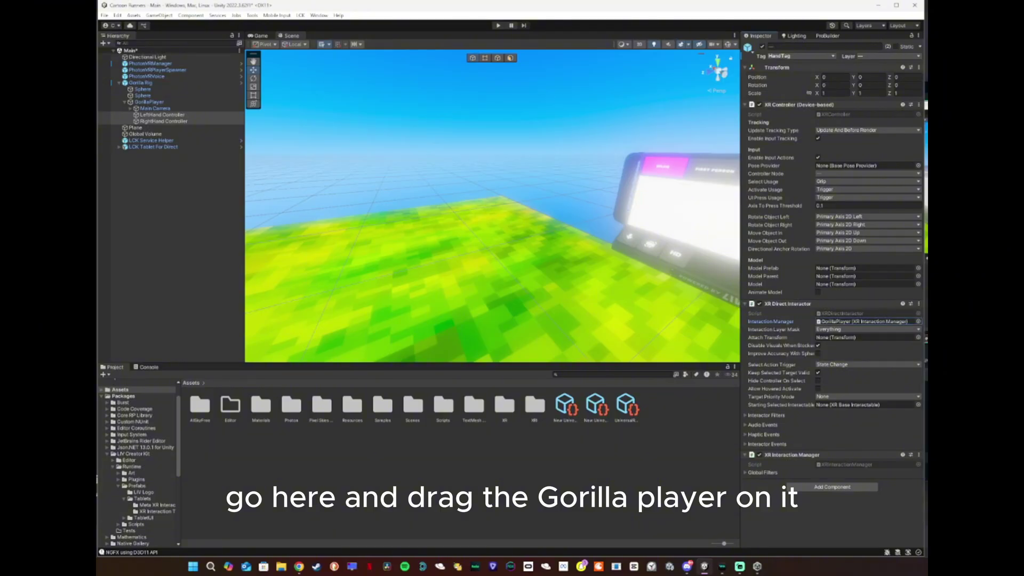
{"action": "left_click", "coordinate": [148, 141]}
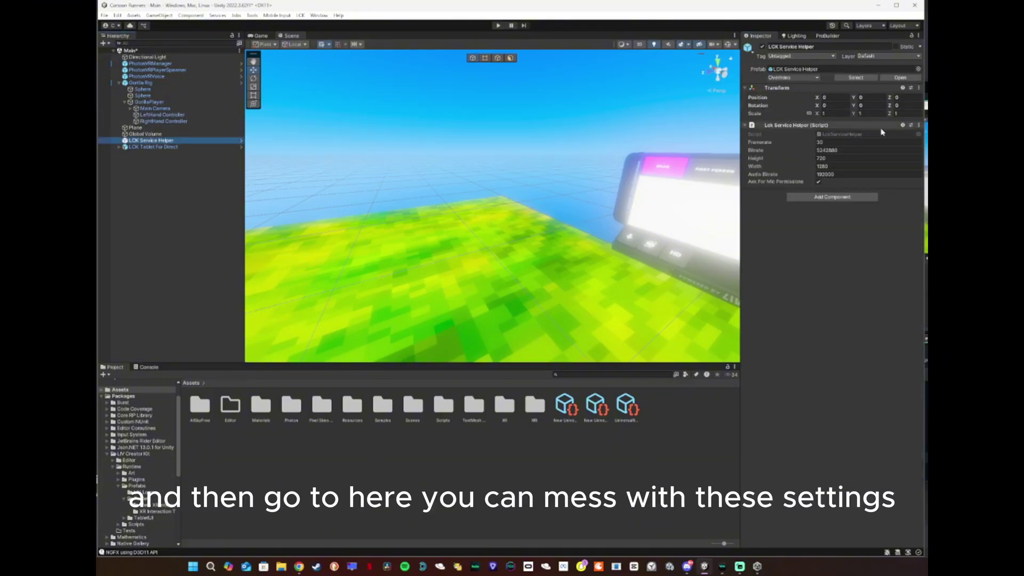
Enter 60 as the LCK Service Helper's Framerate and select LCK Tablet For Direct.
{"action": "left_click", "coordinate": [837, 141]}
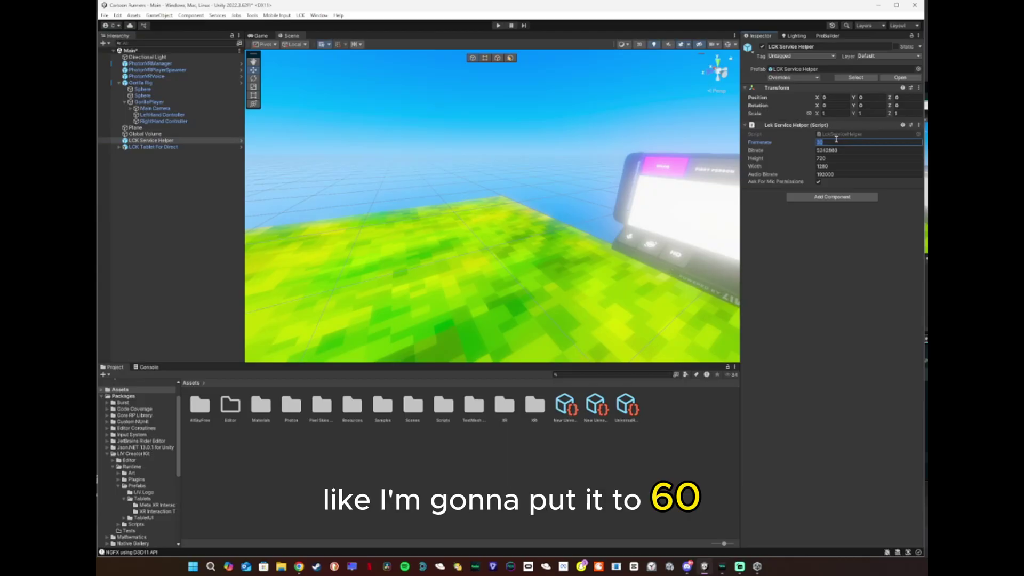
{"action": "type", "text": "60"}
{"action": "key", "text": "Return"}
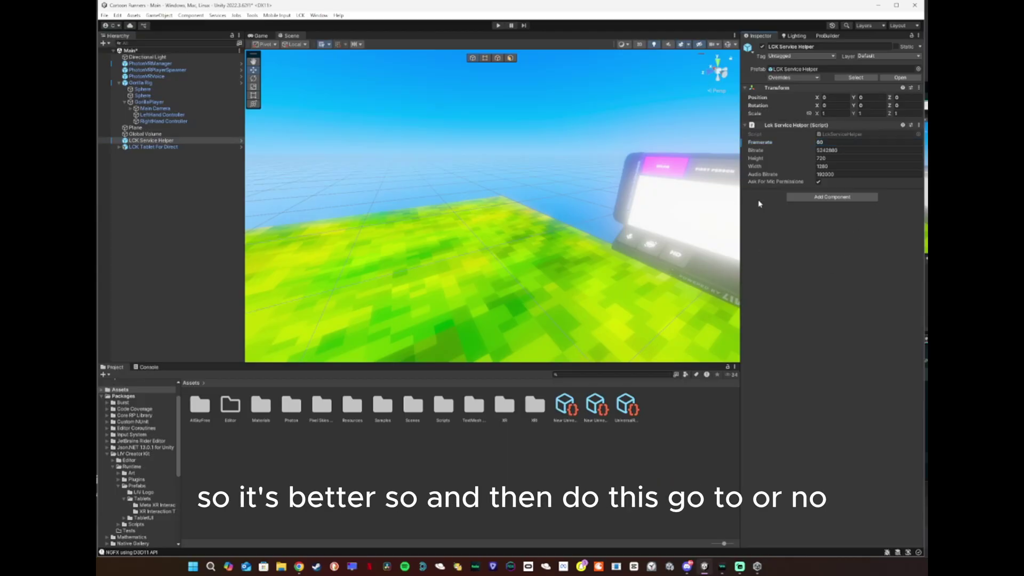
{"action": "left_click", "coordinate": [118, 146]}
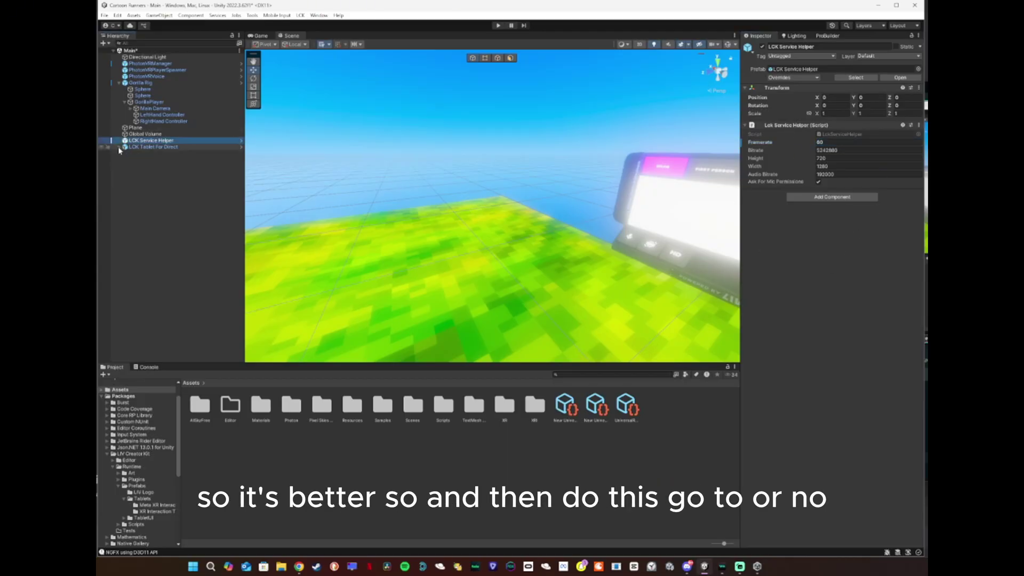
{"action": "left_click", "coordinate": [148, 147]}
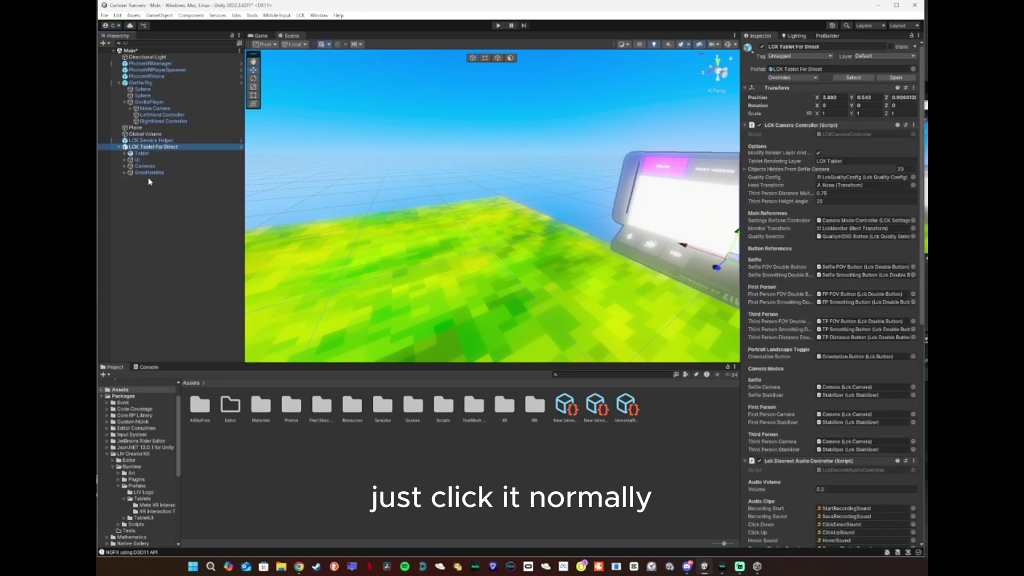
{"action": "scroll", "coordinate": [895, 352], "scroll_direction": "down", "scroll_amount": 3}
{"action": "scroll", "coordinate": [897, 353], "scroll_direction": "down", "scroll_amount": 5}
{"action": "scroll", "coordinate": [899, 353], "scroll_direction": "down", "scroll_amount": 3}
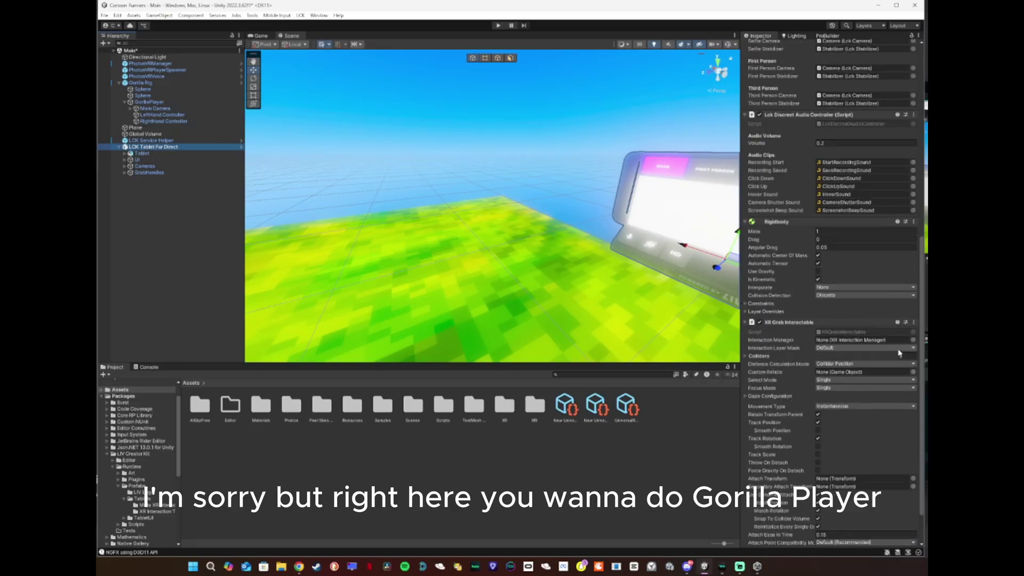
Set the LCK Tablet For Direct's XR Grab Interactable Interaction Manager to GorillaPlayer.
{"action": "left_click", "coordinate": [913, 340]}
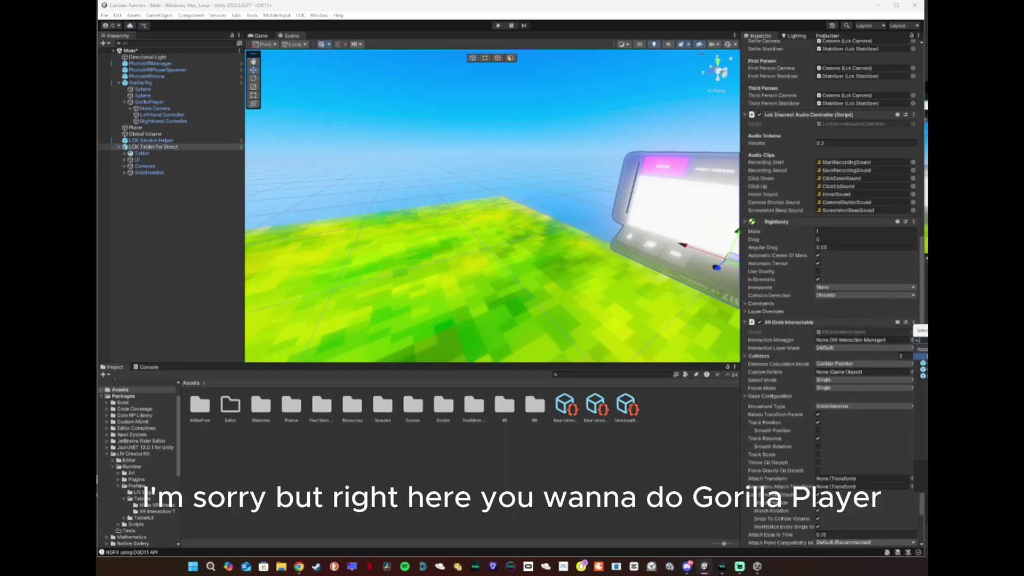
{"action": "left_click", "coordinate": [923, 365]}
{"action": "left_click", "coordinate": [825, 359]}
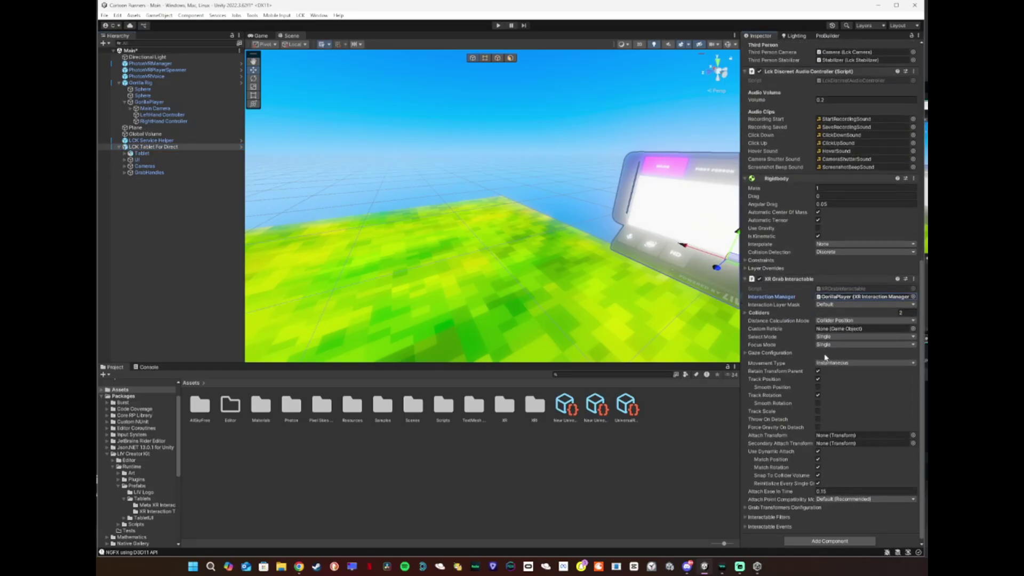
{"action": "scroll", "coordinate": [825, 360], "scroll_direction": "down", "scroll_amount": 2}
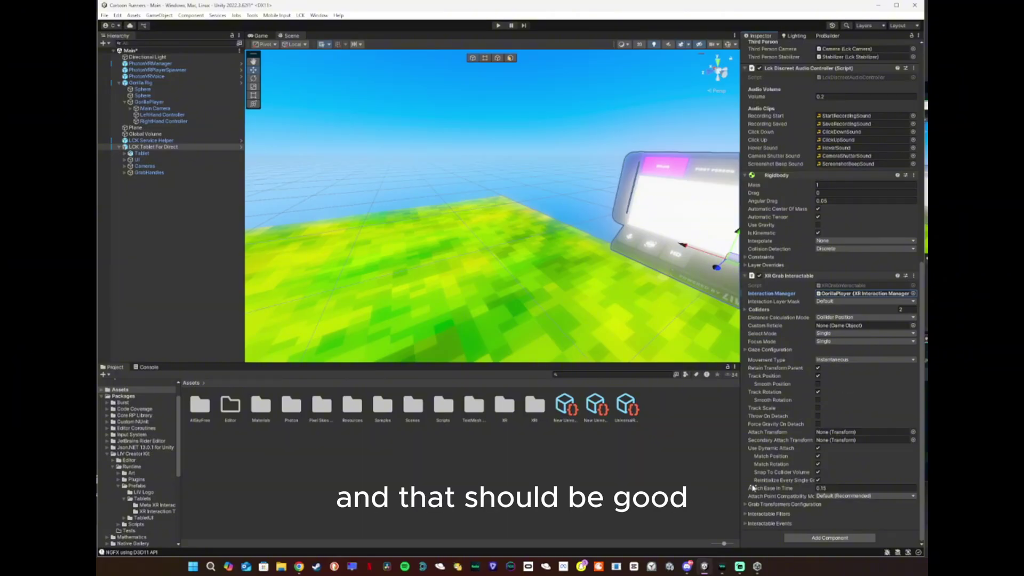
{"action": "scroll", "coordinate": [841, 248], "scroll_direction": "up", "scroll_amount": 3}
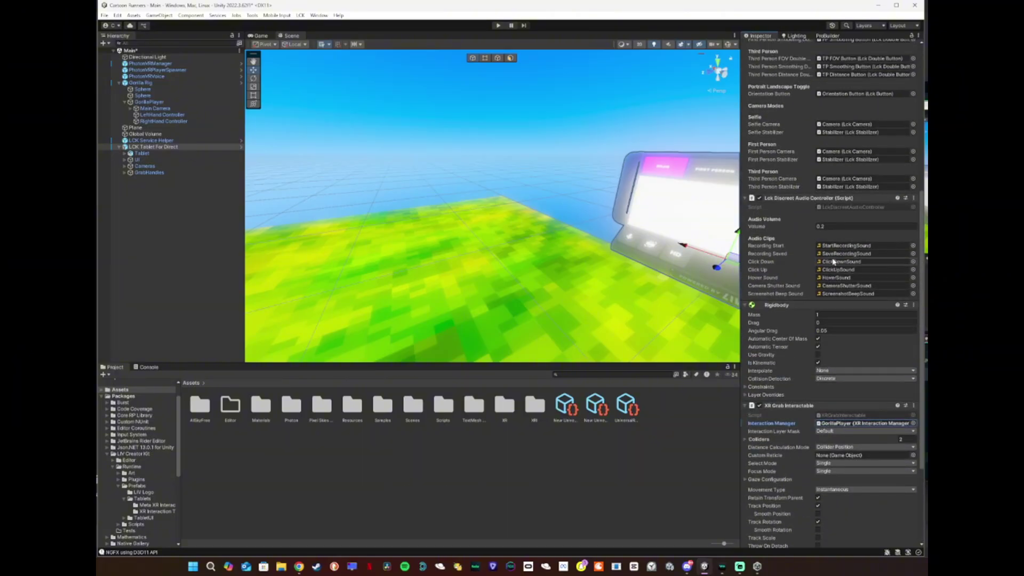
{"action": "scroll", "coordinate": [836, 257], "scroll_direction": "down", "scroll_amount": 3}
{"action": "scroll", "coordinate": [777, 256], "scroll_direction": "up", "scroll_amount": 3}
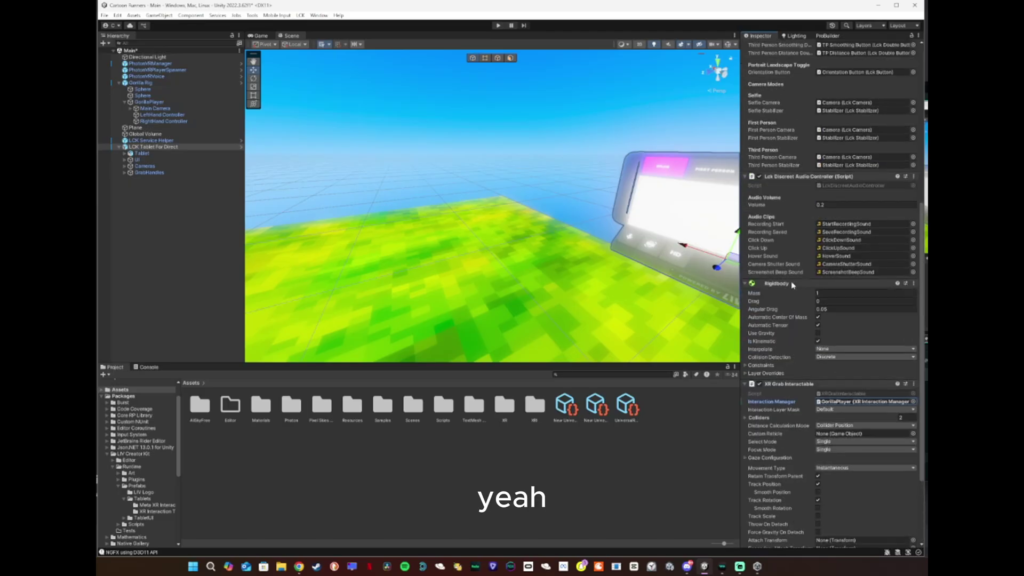
{"action": "scroll", "coordinate": [777, 256], "scroll_direction": "up", "scroll_amount": 3}
{"action": "scroll", "coordinate": [778, 257], "scroll_direction": "up", "scroll_amount": 2}
{"action": "right_click_drag", "start_coordinate": [528, 241], "coordinate": [448, 236]}
Paste the Liv Tut tracking ID from the LIV dashboard into LCK's Tracking Id field.
{"action": "left_click", "coordinate": [300, 16]}
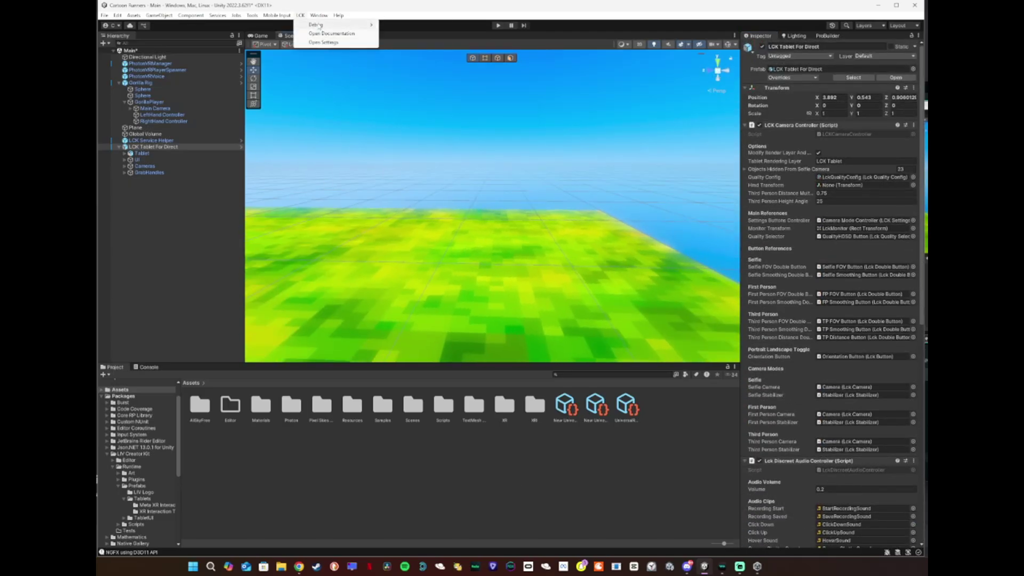
{"action": "left_click", "coordinate": [324, 41]}
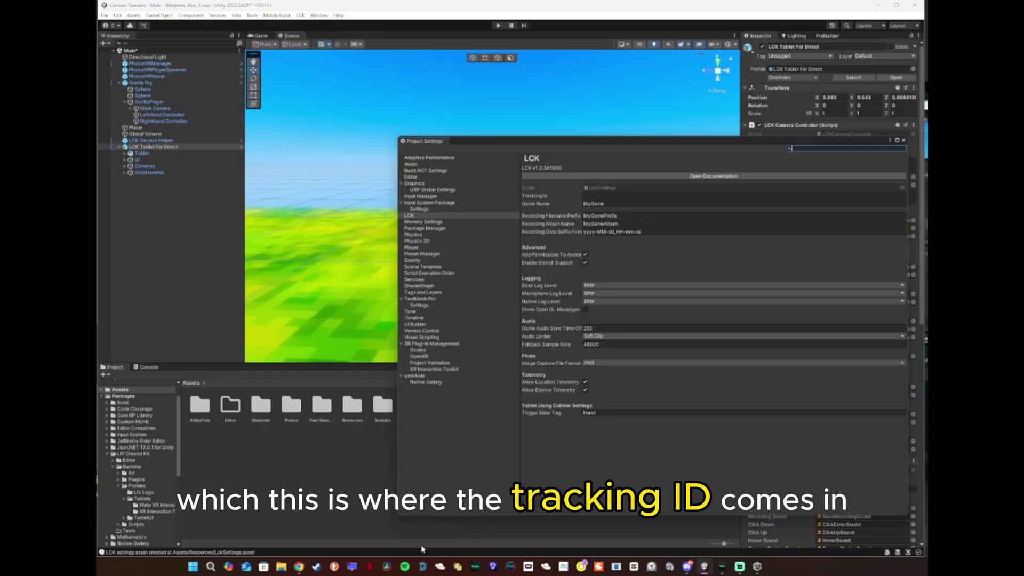
{"action": "left_click", "coordinate": [300, 568]}
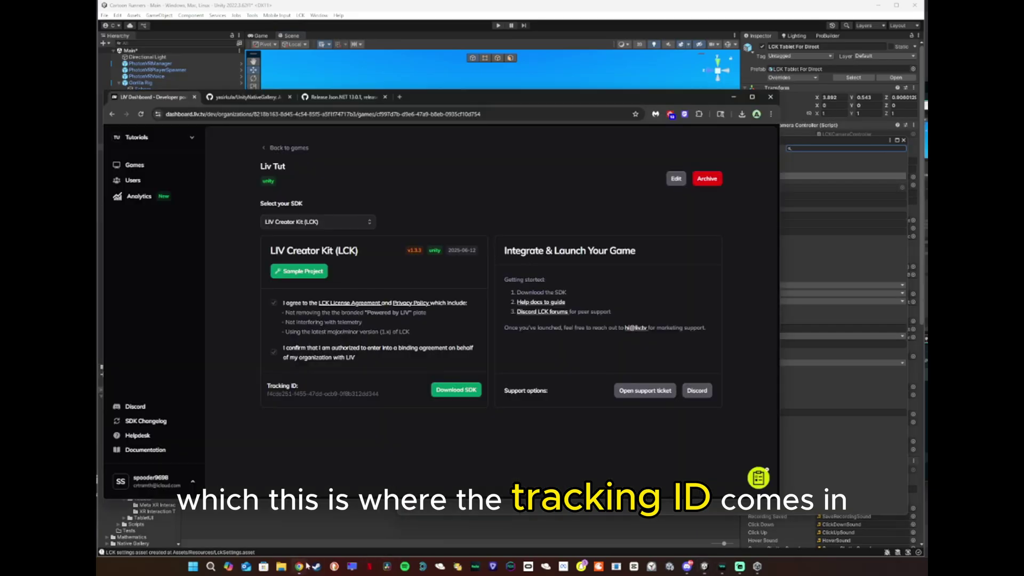
{"action": "left_click", "coordinate": [368, 395]}
{"action": "left_click", "coordinate": [845, 388]}
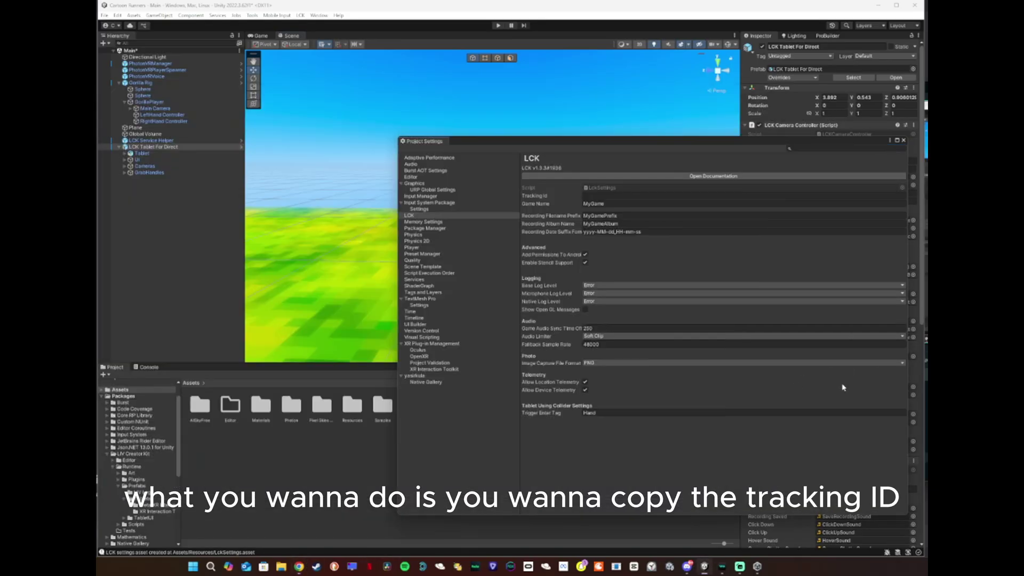
{"action": "left_click", "coordinate": [590, 197]}
{"action": "key", "text": "ctrl+v"}
{"action": "left_click_drag", "start_coordinate": [633, 143], "coordinate": [387, 139]}
Set the LCK Trigger Enter Tag to HandTag, close the settings, and enter Play mode.
{"action": "left_click", "coordinate": [657, 139]}
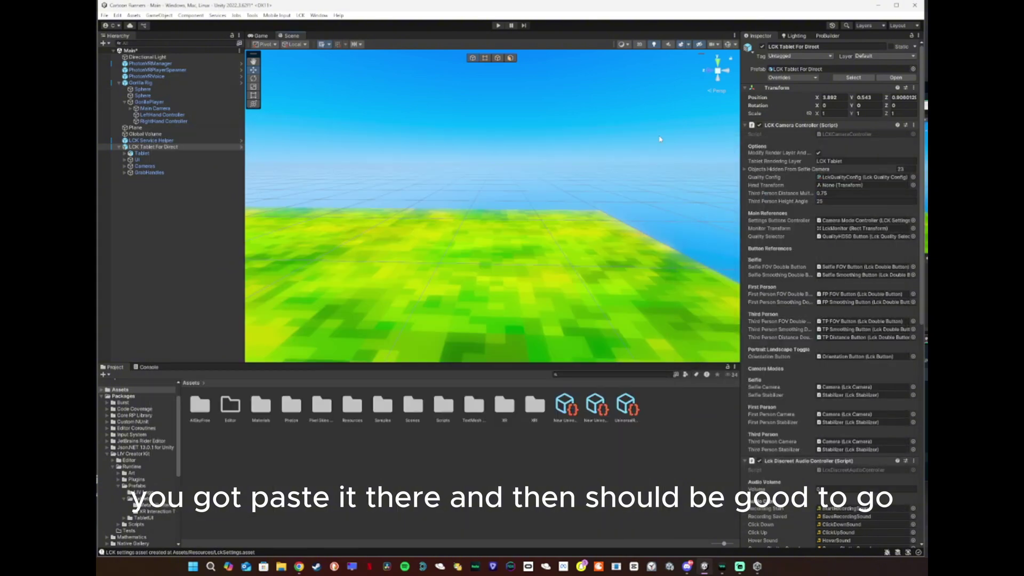
{"action": "left_click_drag", "start_coordinate": [406, 207], "coordinate": [305, 211], "text": "alt"}
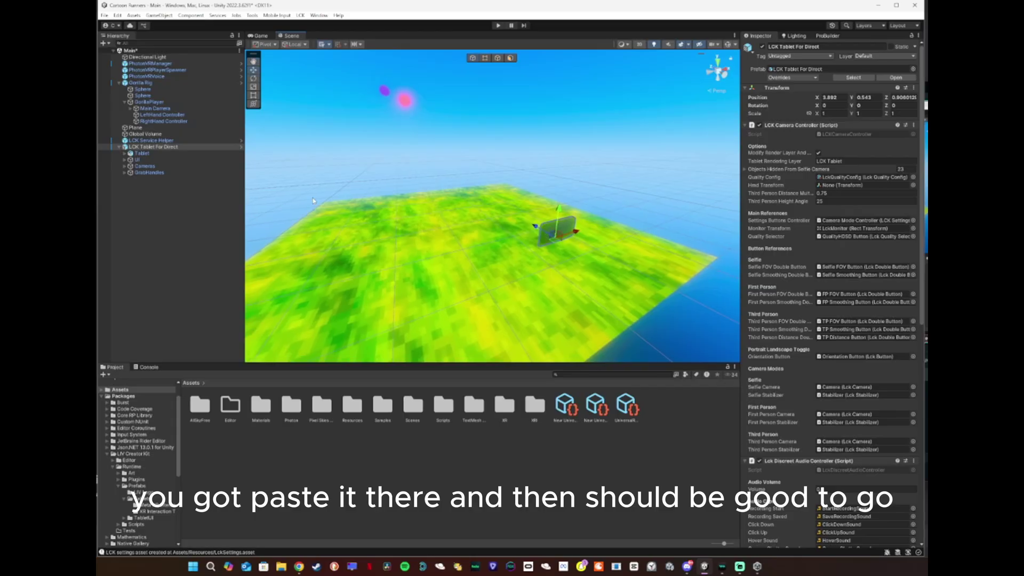
{"action": "left_click", "coordinate": [319, 15]}
{"action": "left_click", "coordinate": [314, 8]}
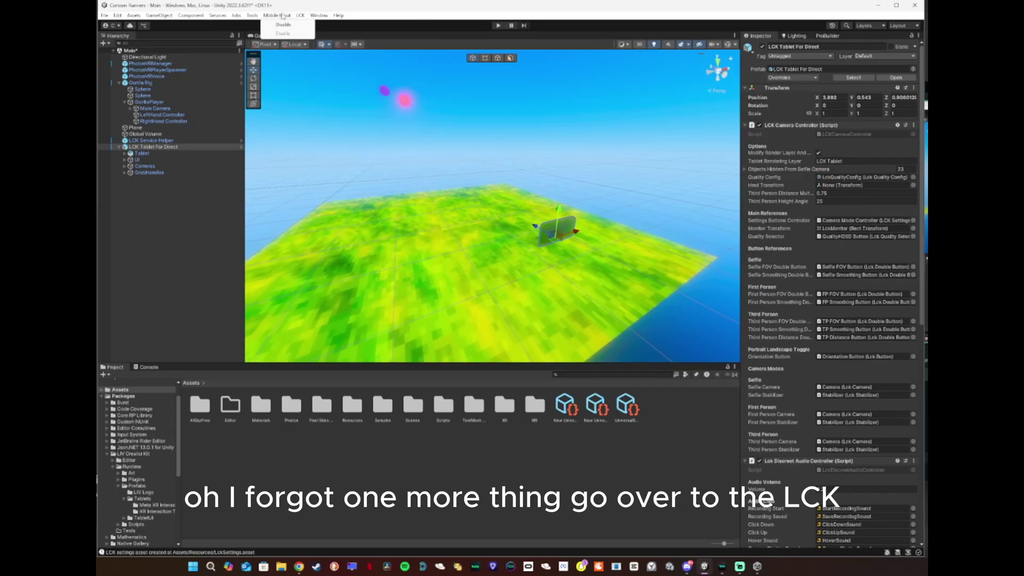
{"action": "left_click", "coordinate": [312, 39]}
{"action": "type", "text": "HandTag"}
{"action": "left_click", "coordinate": [354, 410]}
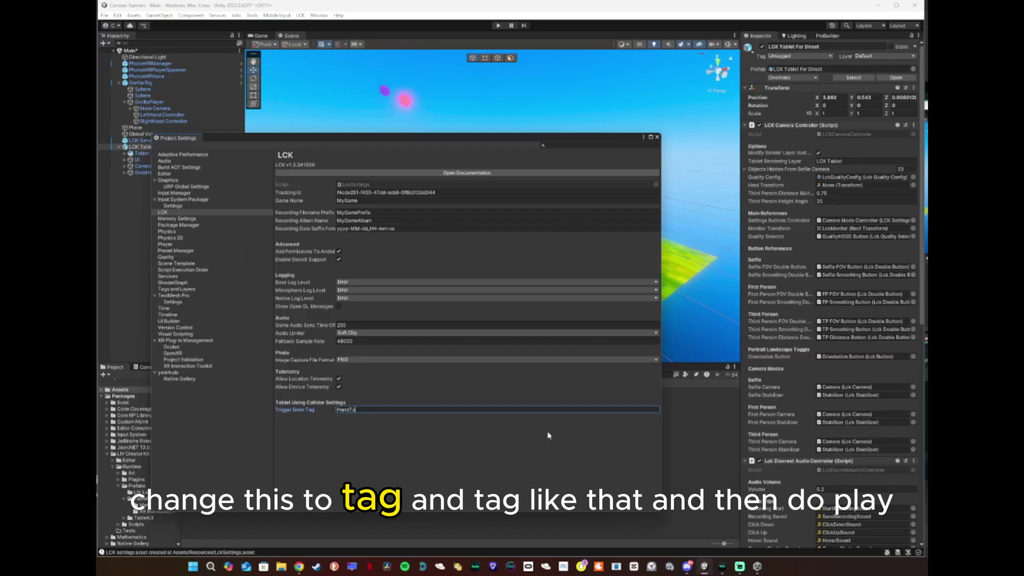
{"action": "left_click", "coordinate": [658, 137]}
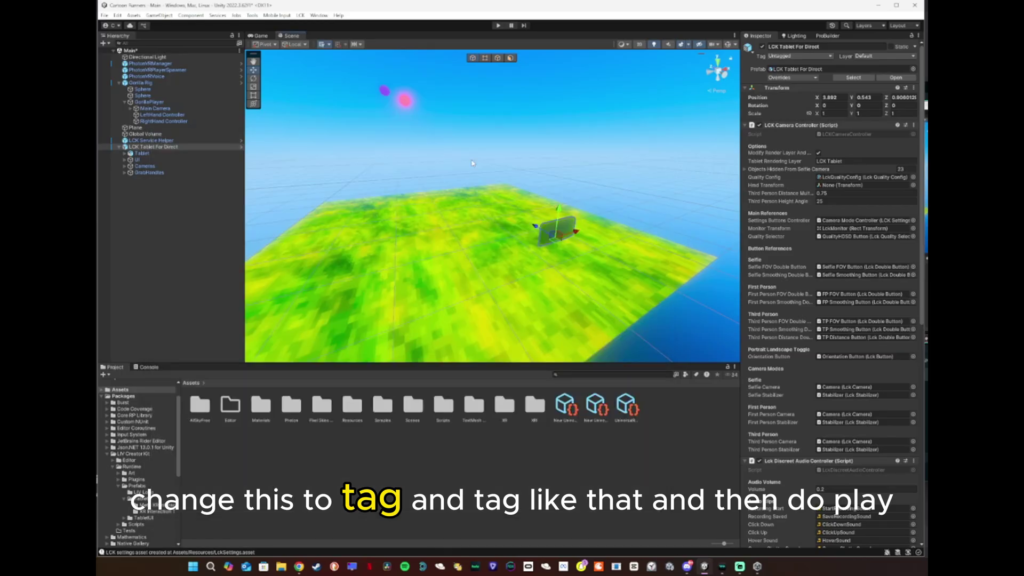
{"action": "left_click", "coordinate": [499, 24]}
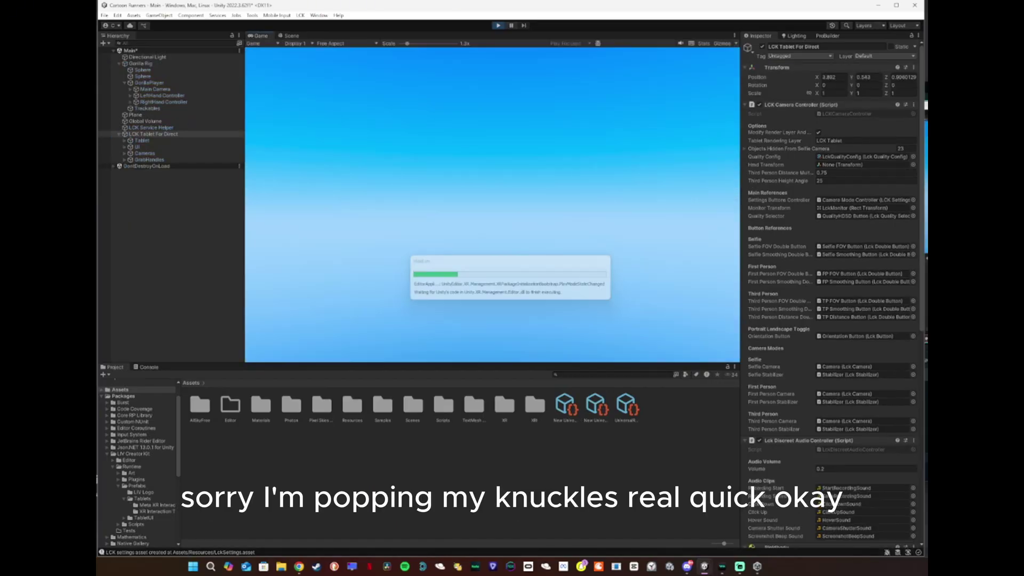
In Play mode, find GorillaPlayer and move it left across the ground.
{"action": "left_click", "coordinate": [292, 37]}
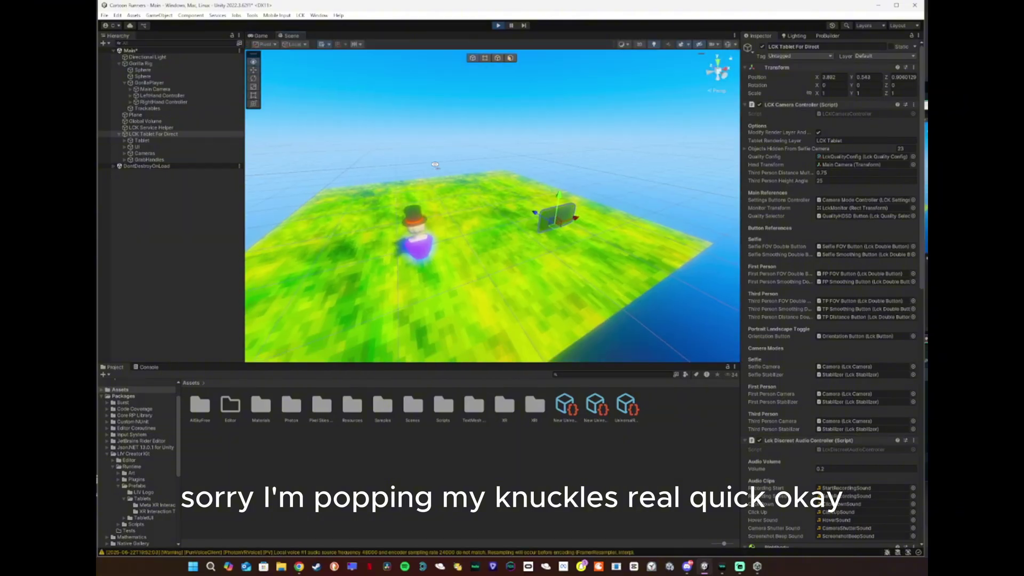
{"action": "right_click_drag", "start_coordinate": [448, 201], "coordinate": [472, 226]}
{"action": "left_click", "coordinate": [492, 230]}
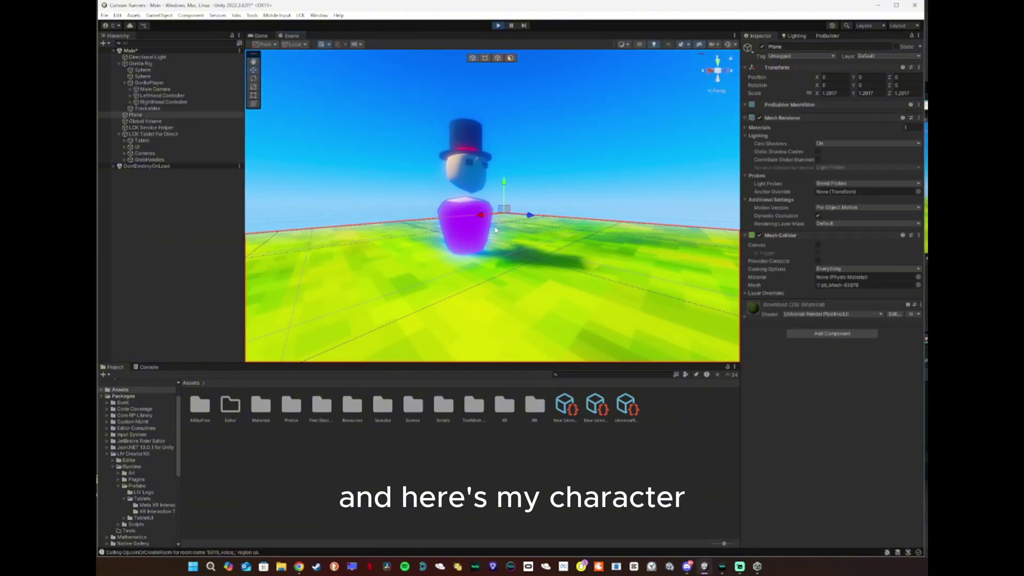
{"action": "right_click_drag", "start_coordinate": [465, 228], "coordinate": [453, 132]}
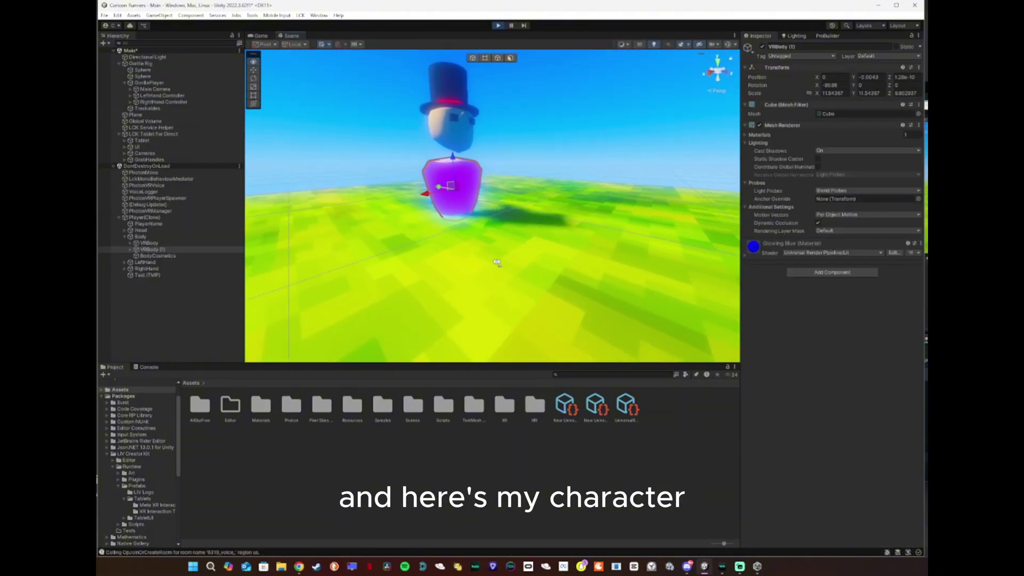
{"action": "left_click", "coordinate": [453, 129]}
{"action": "scroll", "coordinate": [452, 128], "scroll_direction": "down", "scroll_amount": 5}
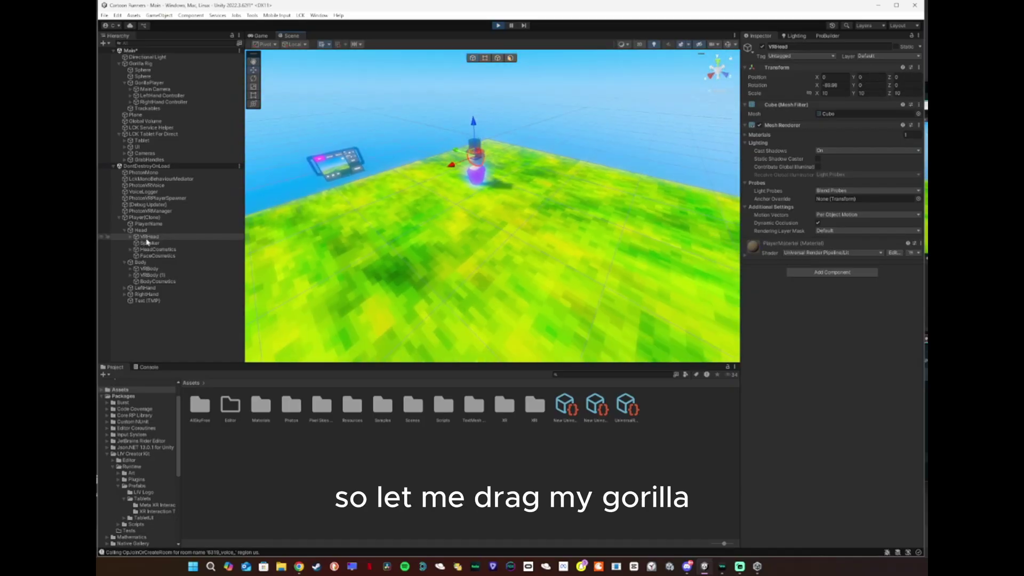
{"action": "left_click", "coordinate": [152, 64]}
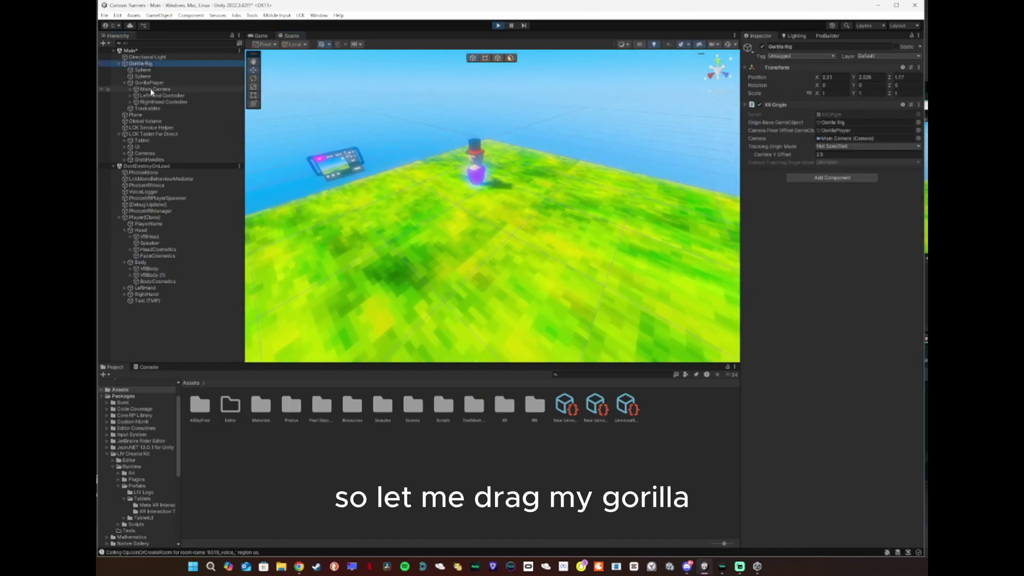
{"action": "left_click", "coordinate": [142, 76]}
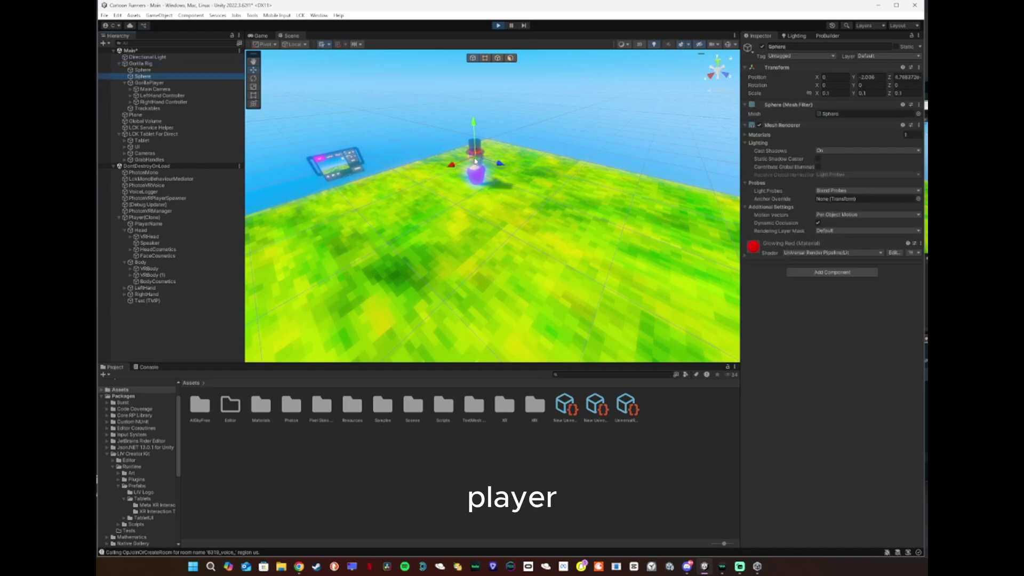
{"action": "left_click", "coordinate": [473, 164]}
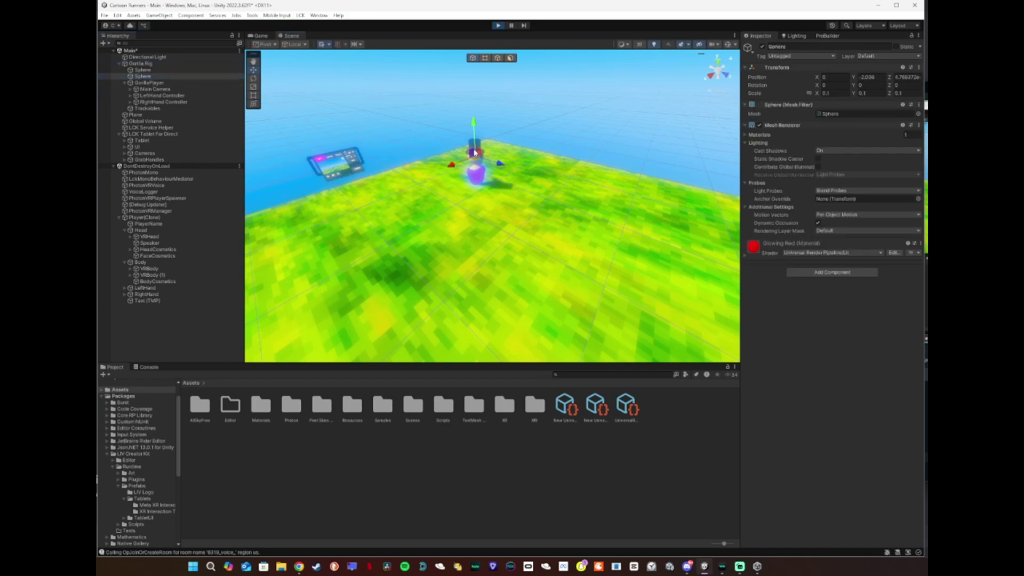
{"action": "left_click", "coordinate": [149, 64]}
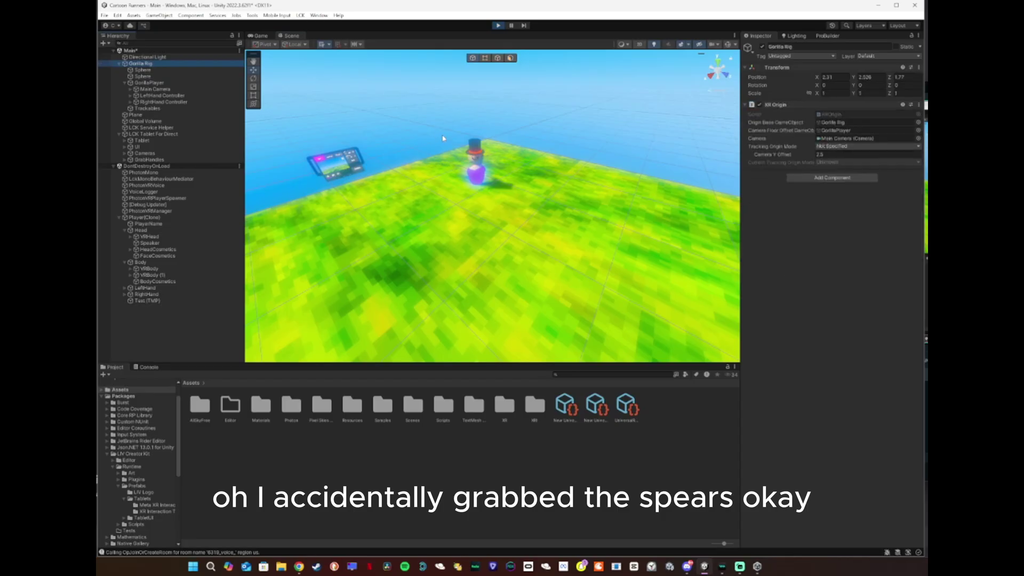
{"action": "left_click", "coordinate": [148, 83]}
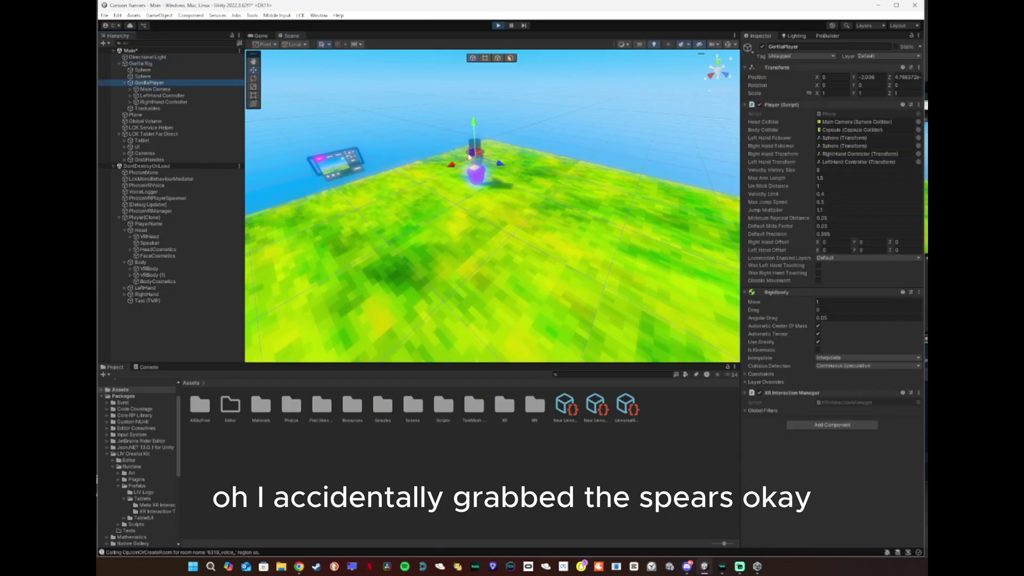
{"action": "left_click_drag", "start_coordinate": [471, 157], "coordinate": [422, 195]}
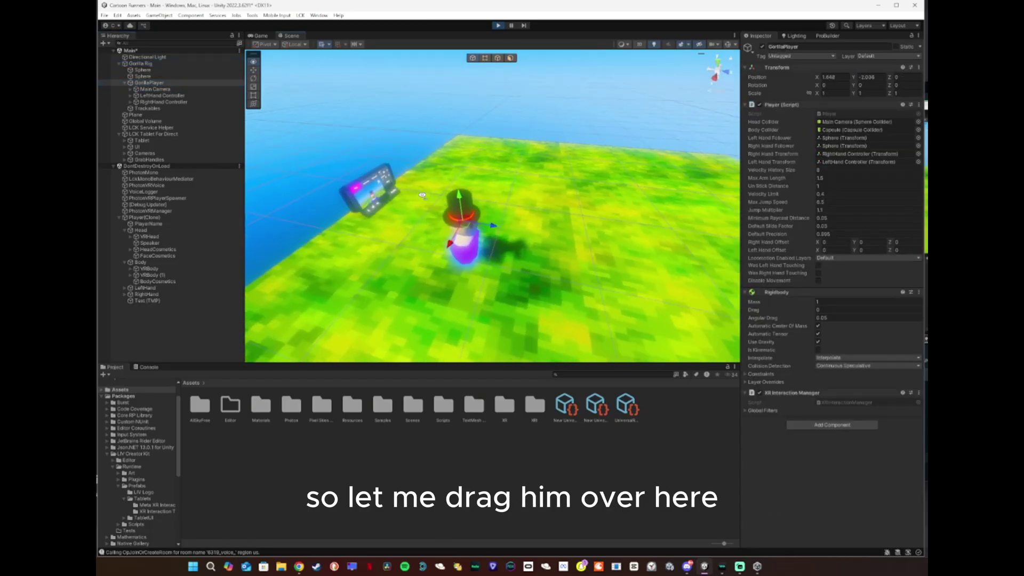
Rotate the LCK tablet and move it beside the player character.
{"action": "left_click", "coordinate": [432, 200]}
{"action": "left_click", "coordinate": [254, 79]}
{"action": "mouse_move", "coordinate": [419, 205]}
{"action": "left_mouse_down"}
{"action": "mouse_move", "coordinate": [349, 223]}
{"action": "mouse_move", "coordinate": [300, 186]}
{"action": "left_mouse_up"}
{"action": "left_click", "coordinate": [254, 70]}
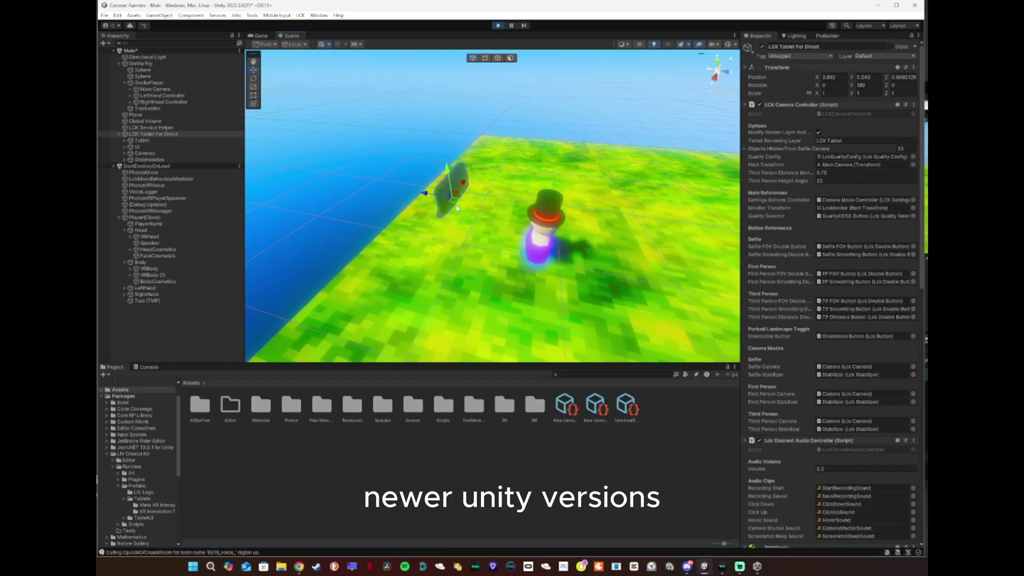
{"action": "mouse_move", "coordinate": [455, 207]}
{"action": "left_mouse_down"}
{"action": "mouse_move", "coordinate": [617, 224]}
{"action": "mouse_move", "coordinate": [541, 206]}
{"action": "mouse_move", "coordinate": [536, 214]}
{"action": "left_mouse_up"}
{"action": "scroll", "coordinate": [639, 188], "scroll_direction": "up", "scroll_amount": 5}
{"action": "scroll", "coordinate": [639, 189], "scroll_direction": "down", "scroll_amount": 5}
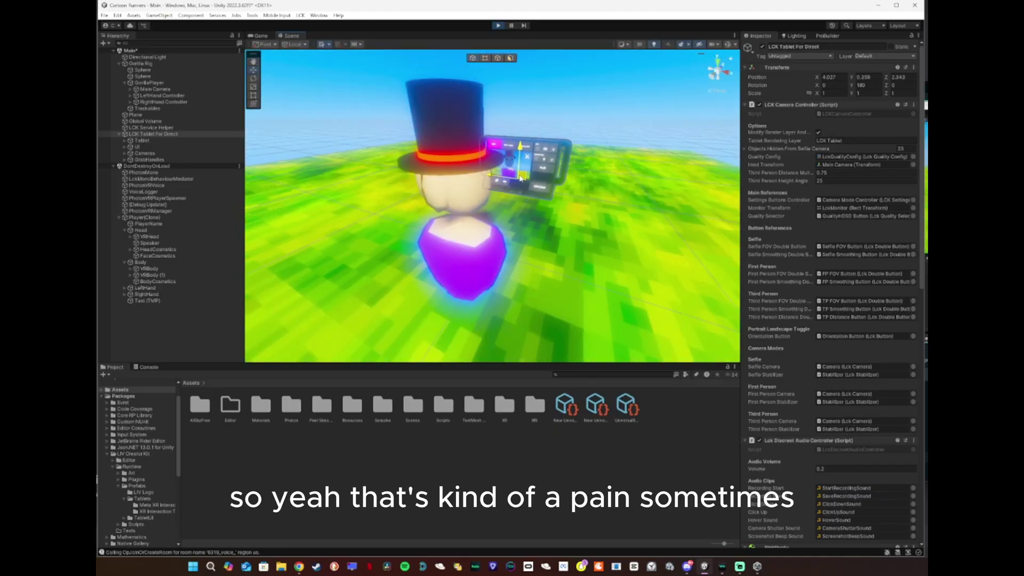
{"action": "scroll", "coordinate": [526, 166], "scroll_direction": "up", "scroll_amount": 4}
{"action": "left_click_drag", "start_coordinate": [526, 166], "coordinate": [364, 200], "text": "alt"}
Move the LeftHand Controller into the tablet and frame it in view.
{"action": "left_click", "coordinate": [364, 200]}
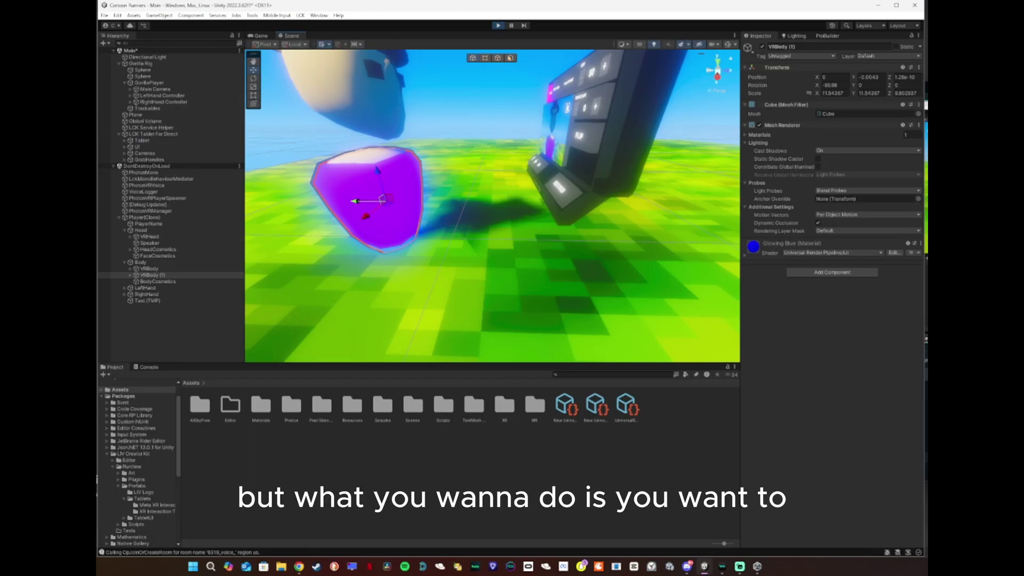
{"action": "left_click", "coordinate": [153, 96]}
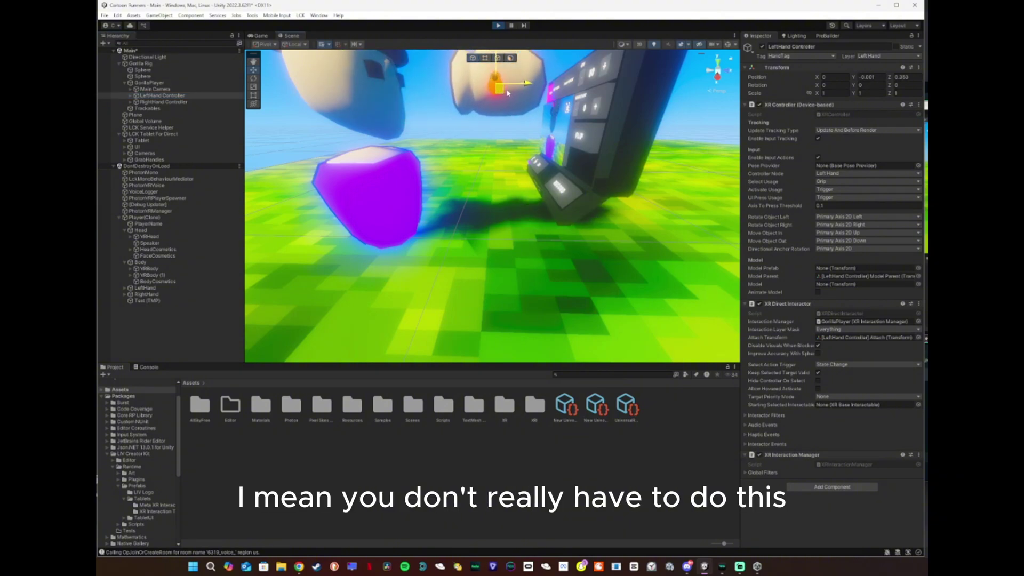
{"action": "left_click_drag", "start_coordinate": [580, 102], "coordinate": [508, 86]}
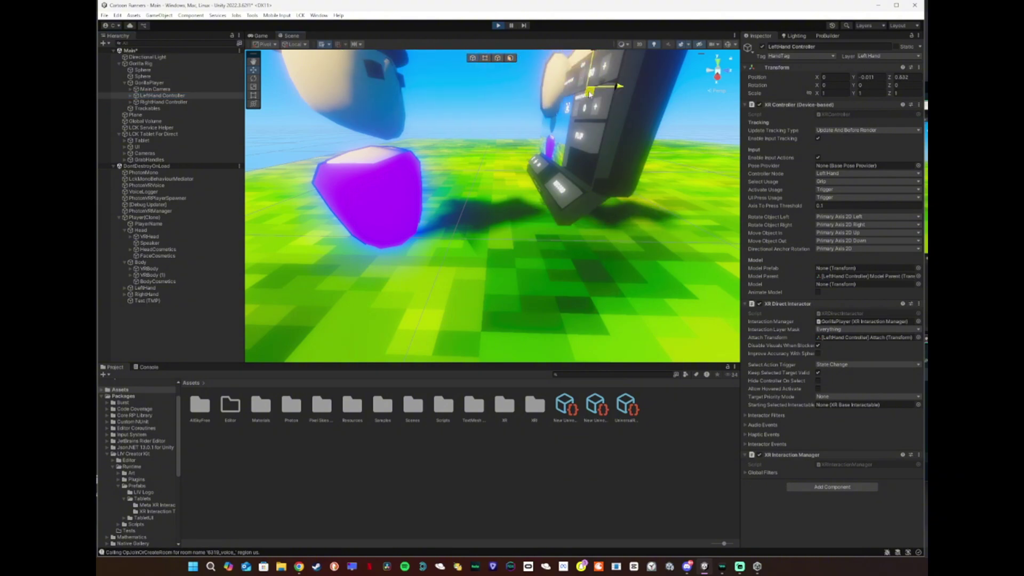
{"action": "key", "text": "f"}
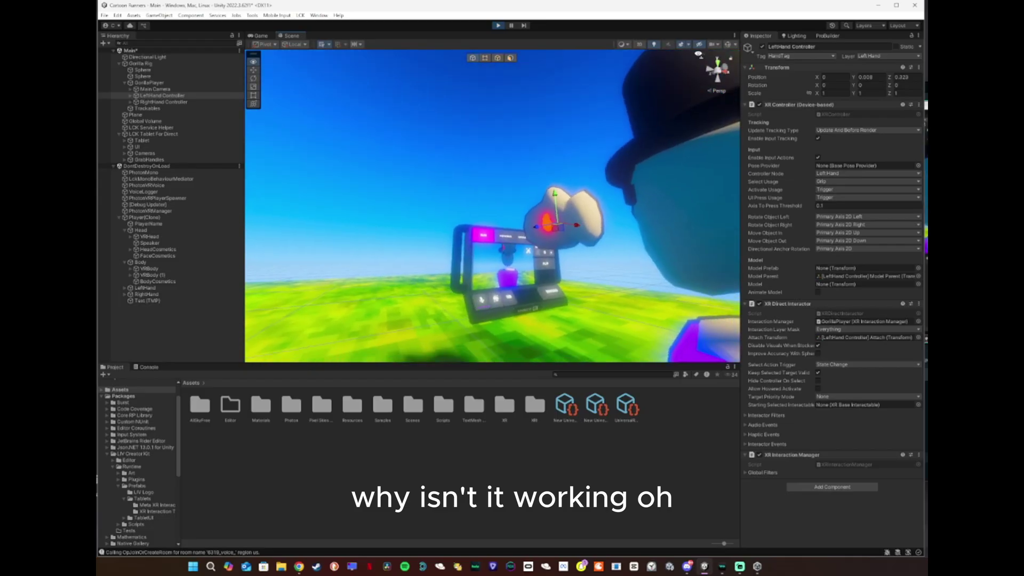
Exit Play mode, add a Sphere Collider to the hand controllers, and set its radius to 0.06.
{"action": "left_click", "coordinate": [498, 26]}
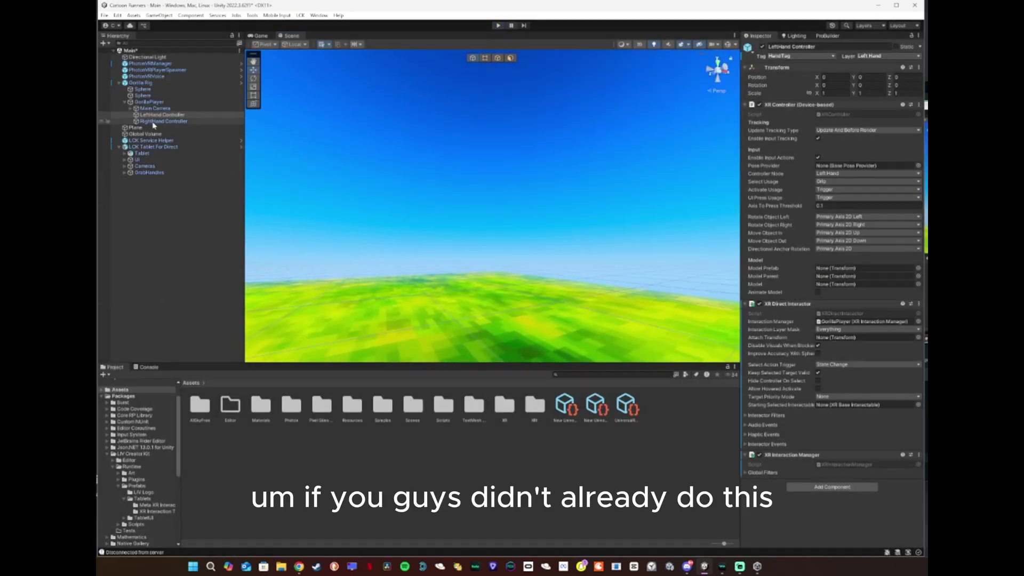
{"action": "left_click", "coordinate": [816, 487]}
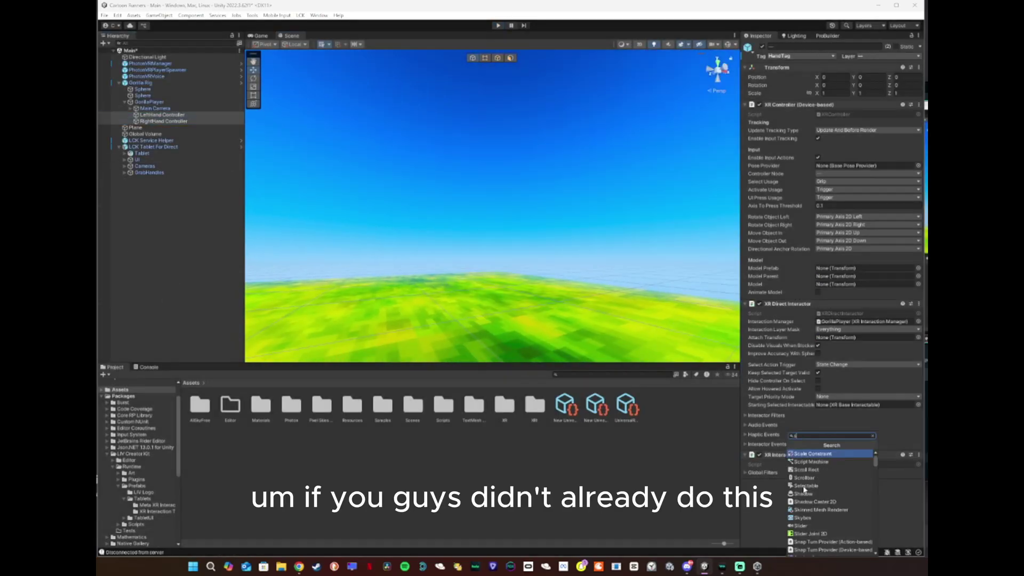
{"action": "type", "text": "sphe"}
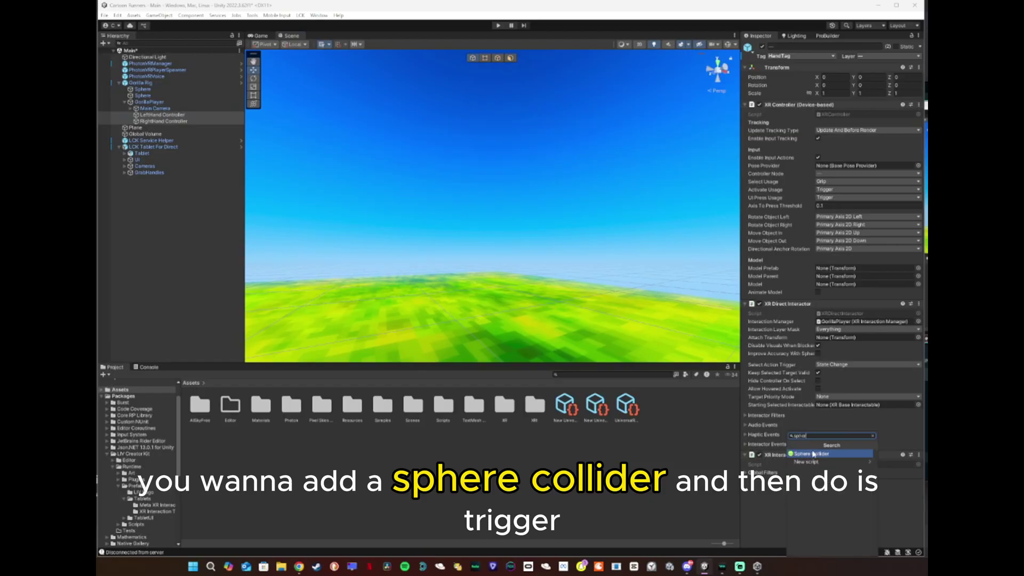
{"action": "left_click", "coordinate": [814, 454]}
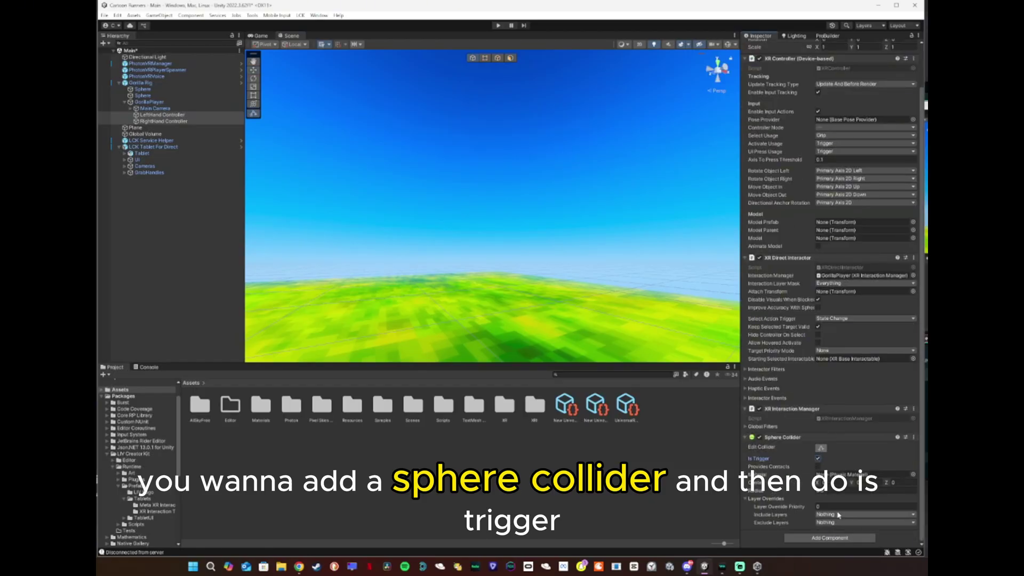
{"action": "left_click", "coordinate": [834, 490]}
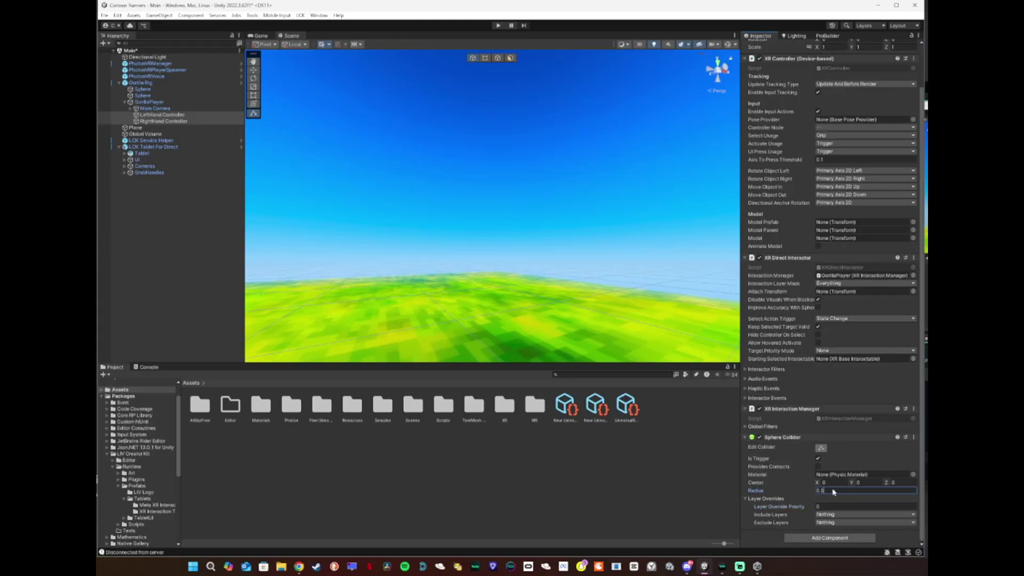
{"action": "type", "text": "6"}
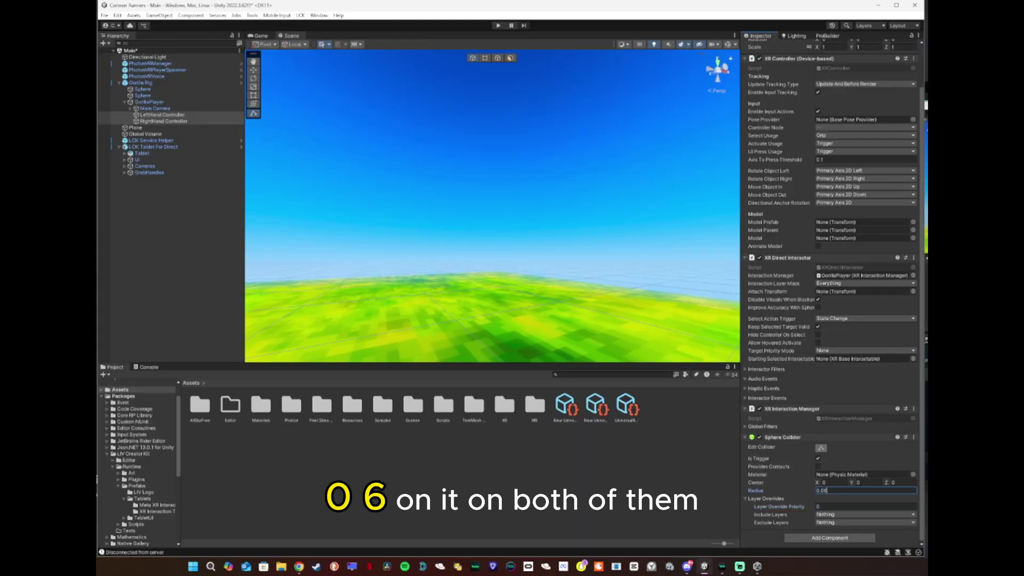
{"action": "left_click", "coordinate": [302, 483]}
{"action": "mouse_move", "coordinate": [492, 71]}
{"action": "left_mouse_down", "text": "alt"}
{"action": "mouse_move", "coordinate": [519, 171]}
{"action": "mouse_move", "coordinate": [416, 105]}
{"action": "mouse_move", "coordinate": [523, 158]}
{"action": "left_mouse_up", "text": "alt"}
Re-enter Play mode and turn the LCK tablet to face the player, placing it above them.
{"action": "left_click", "coordinate": [497, 25]}
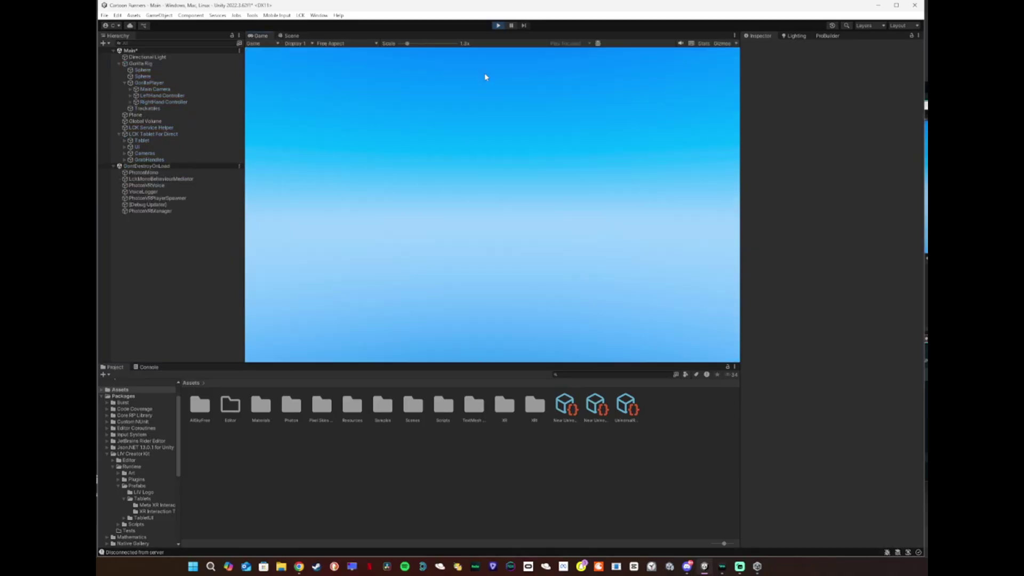
{"action": "key", "text": "ctrl+1"}
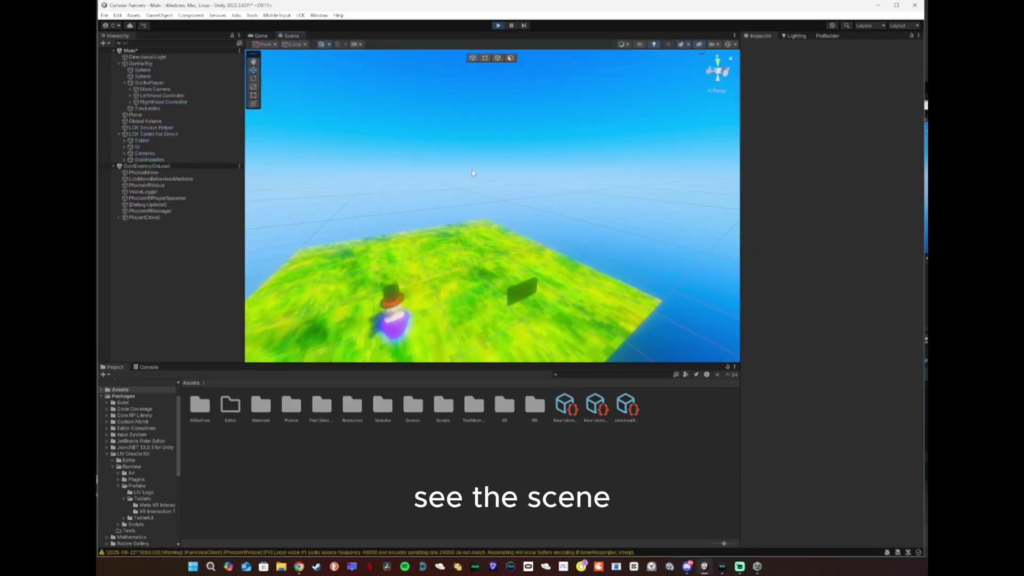
{"action": "left_click", "coordinate": [518, 292]}
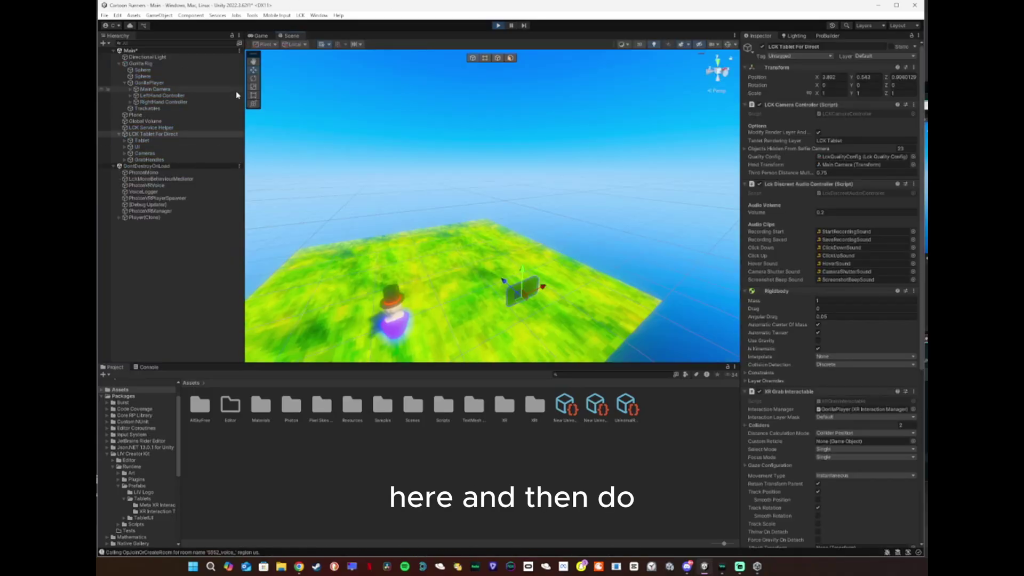
{"action": "left_click", "coordinate": [255, 80]}
{"action": "left_click_drag", "start_coordinate": [545, 296], "coordinate": [748, 263]}
{"action": "left_click", "coordinate": [254, 70]}
{"action": "left_click_drag", "start_coordinate": [521, 302], "coordinate": [398, 286]}
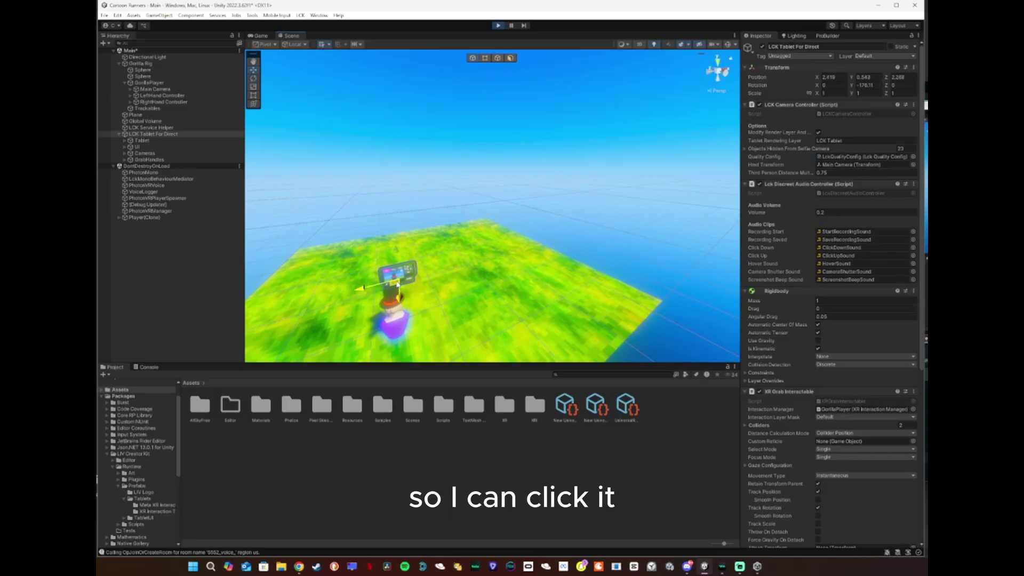
Move the LeftHand Controller up to the tablet's record button to start a recording.
{"action": "double_click", "coordinate": [160, 96]}
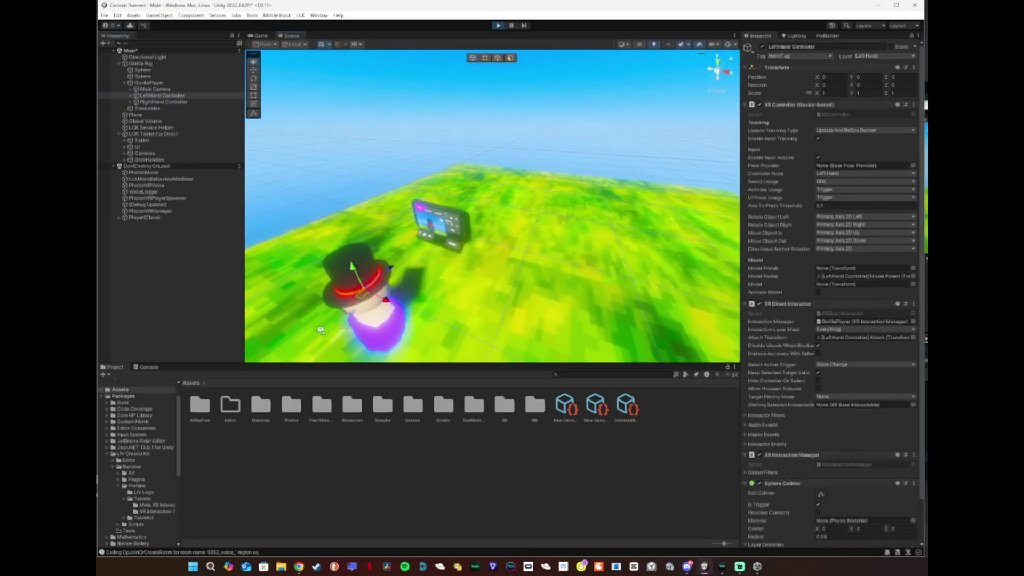
{"action": "mouse_move", "coordinate": [386, 220]}
{"action": "left_mouse_down"}
{"action": "mouse_move", "coordinate": [465, 121]}
{"action": "mouse_move", "coordinate": [545, 124]}
{"action": "mouse_move", "coordinate": [524, 113]}
{"action": "mouse_move", "coordinate": [556, 132]}
{"action": "mouse_move", "coordinate": [538, 120]}
{"action": "mouse_move", "coordinate": [562, 48]}
{"action": "left_mouse_up"}
{"action": "mouse_move", "coordinate": [398, 272]}
{"action": "right_mouse_down"}
{"action": "mouse_move", "coordinate": [494, 214]}
{"action": "mouse_move", "coordinate": [373, 236]}
{"action": "mouse_move", "coordinate": [467, 230]}
{"action": "right_mouse_up"}
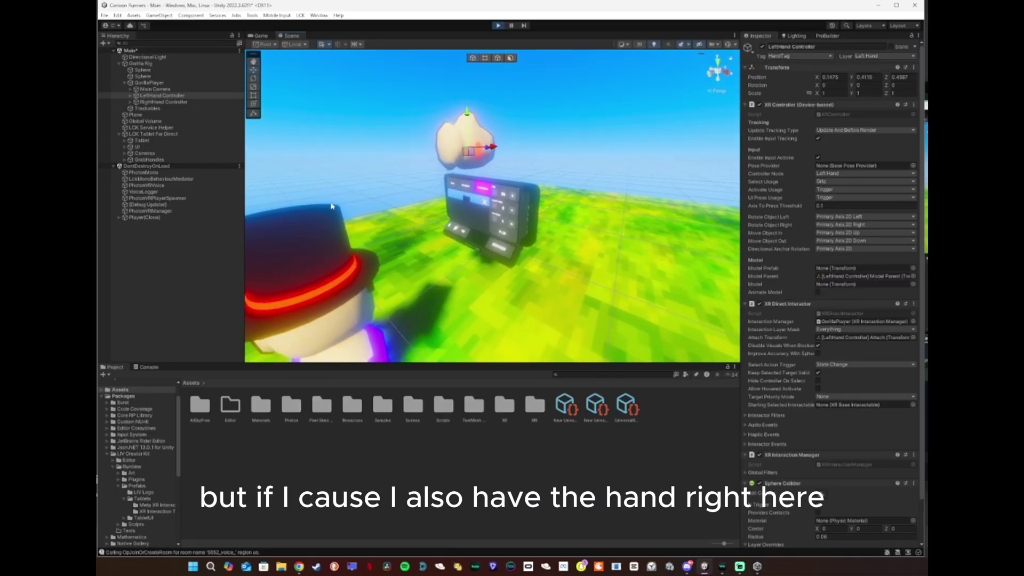
{"action": "right_click_drag", "start_coordinate": [346, 305], "coordinate": [394, 325]}
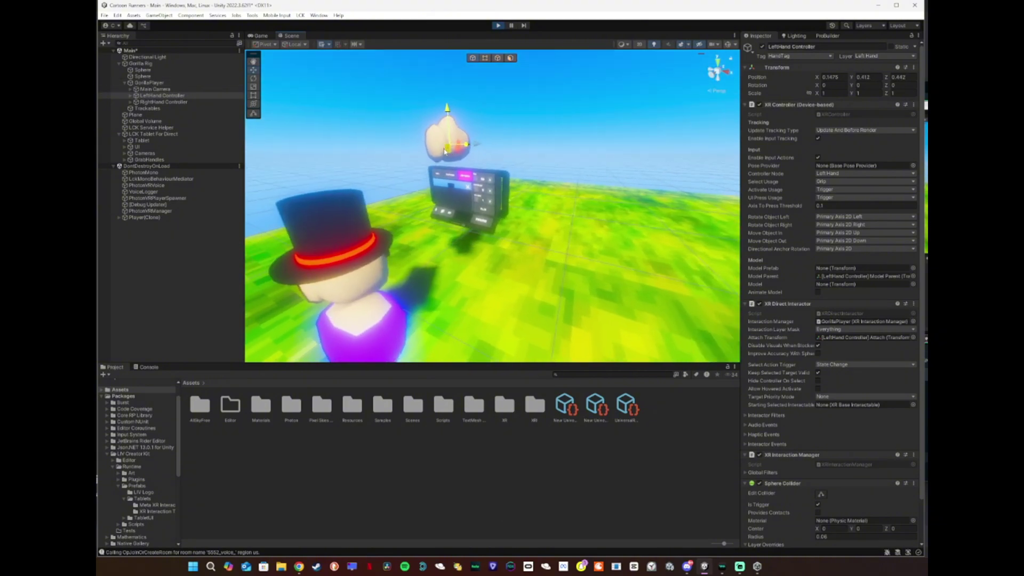
{"action": "mouse_move", "coordinate": [404, 216]}
{"action": "left_mouse_down"}
{"action": "mouse_move", "coordinate": [412, 173]}
{"action": "mouse_move", "coordinate": [431, 169]}
{"action": "mouse_move", "coordinate": [416, 171]}
{"action": "mouse_move", "coordinate": [416, 208]}
{"action": "mouse_move", "coordinate": [421, 219]}
{"action": "mouse_move", "coordinate": [457, 214]}
{"action": "left_mouse_up"}
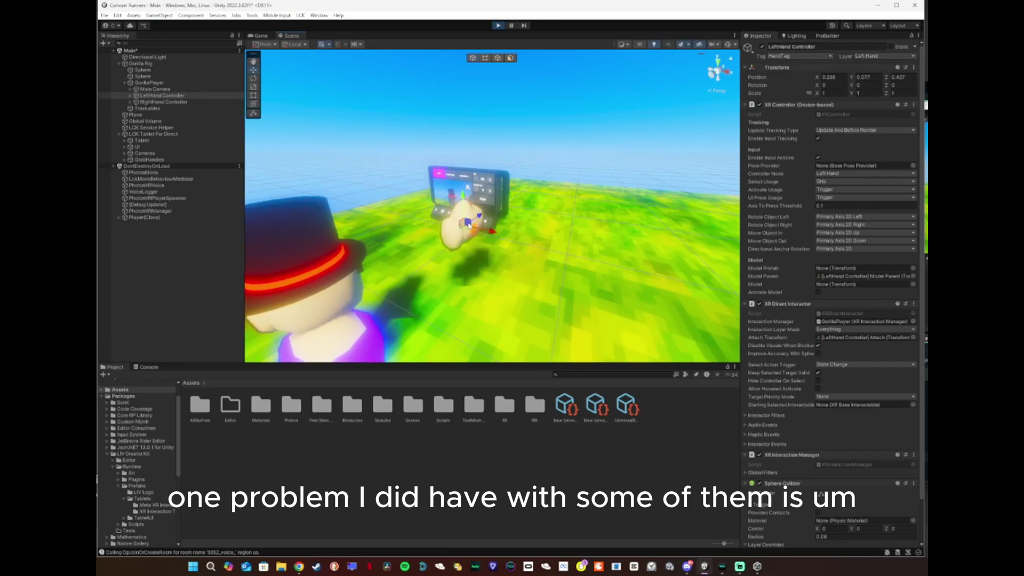
{"action": "right_click_drag", "start_coordinate": [457, 215], "coordinate": [358, 235]}
{"action": "key", "text": "f"}
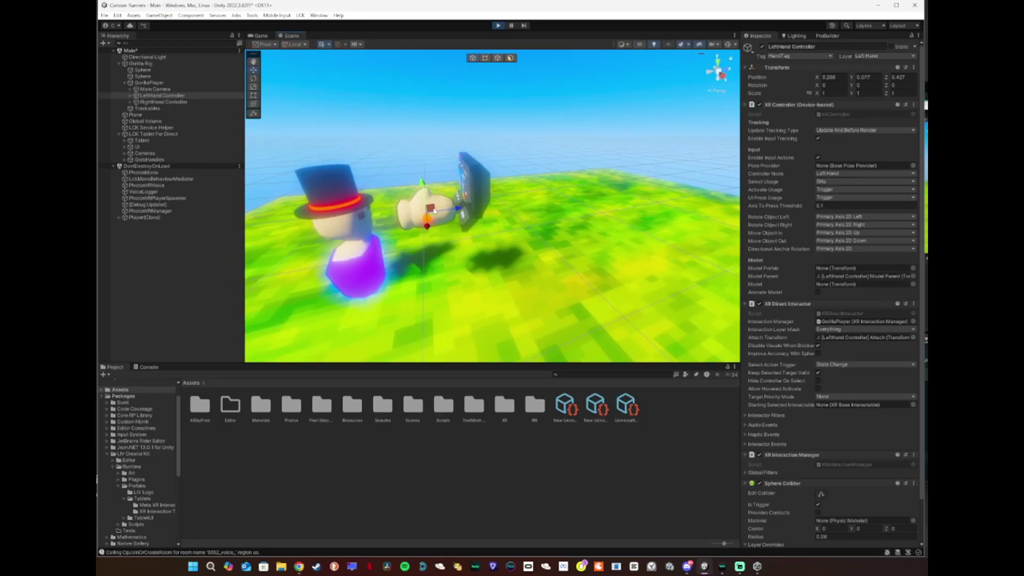
{"action": "mouse_move", "coordinate": [420, 210]}
{"action": "left_mouse_down"}
{"action": "mouse_move", "coordinate": [461, 216]}
{"action": "mouse_move", "coordinate": [400, 210]}
{"action": "left_mouse_up"}
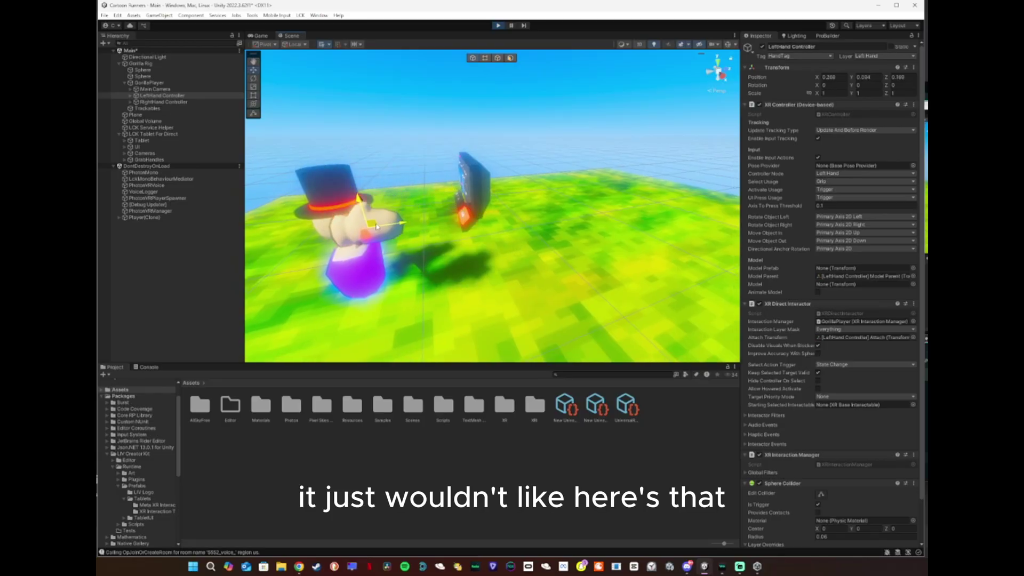
{"action": "mouse_move", "coordinate": [400, 211]}
{"action": "right_mouse_down"}
{"action": "mouse_move", "coordinate": [466, 251]}
{"action": "mouse_move", "coordinate": [579, 219]}
{"action": "mouse_move", "coordinate": [424, 221]}
{"action": "right_mouse_up"}
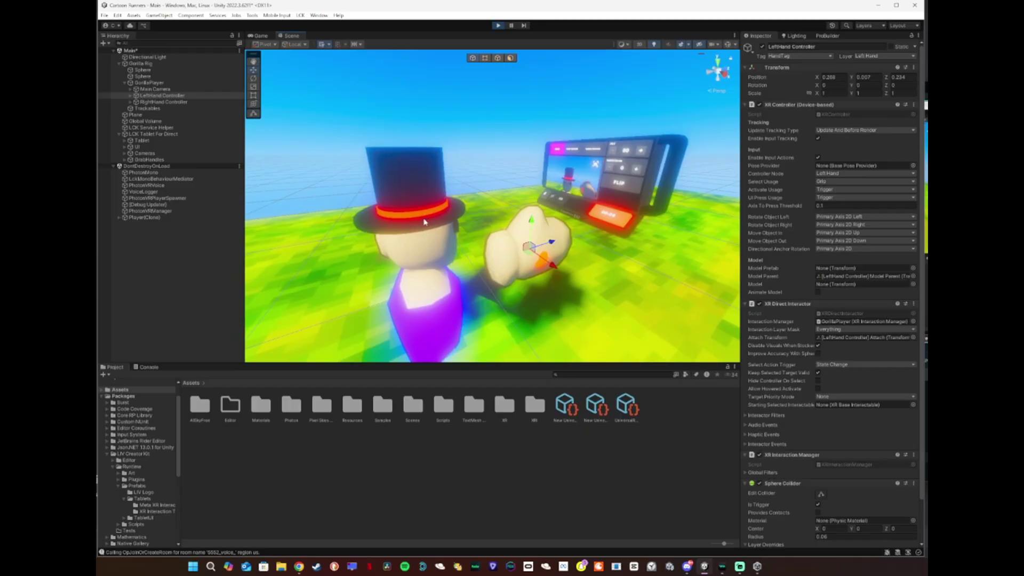
{"action": "left_click_drag", "start_coordinate": [533, 247], "coordinate": [555, 234]}
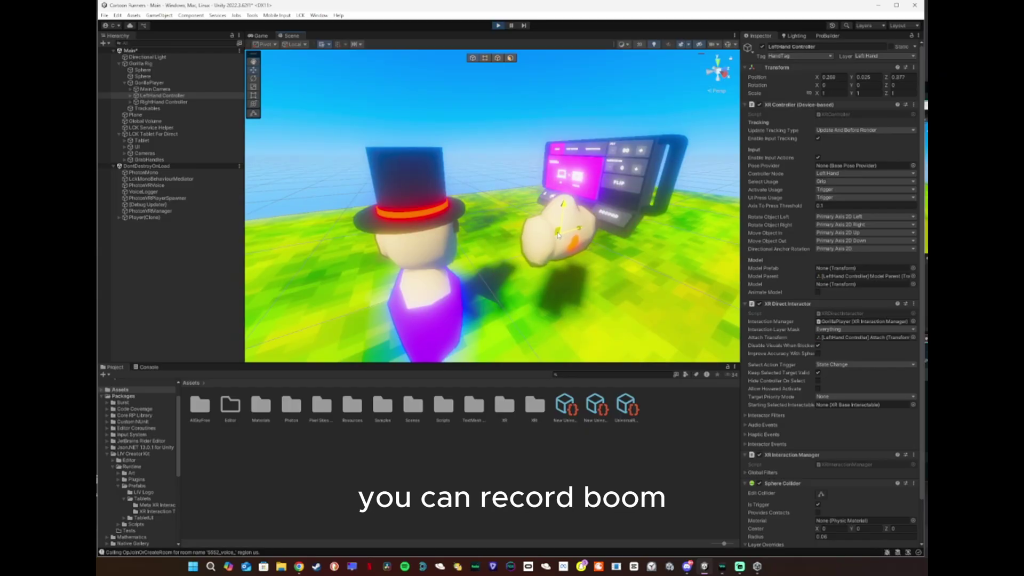
Play the recorded mp4 from Videos > MyGameAlbum in Media Player, then pause it.
{"action": "left_click", "coordinate": [299, 565]}
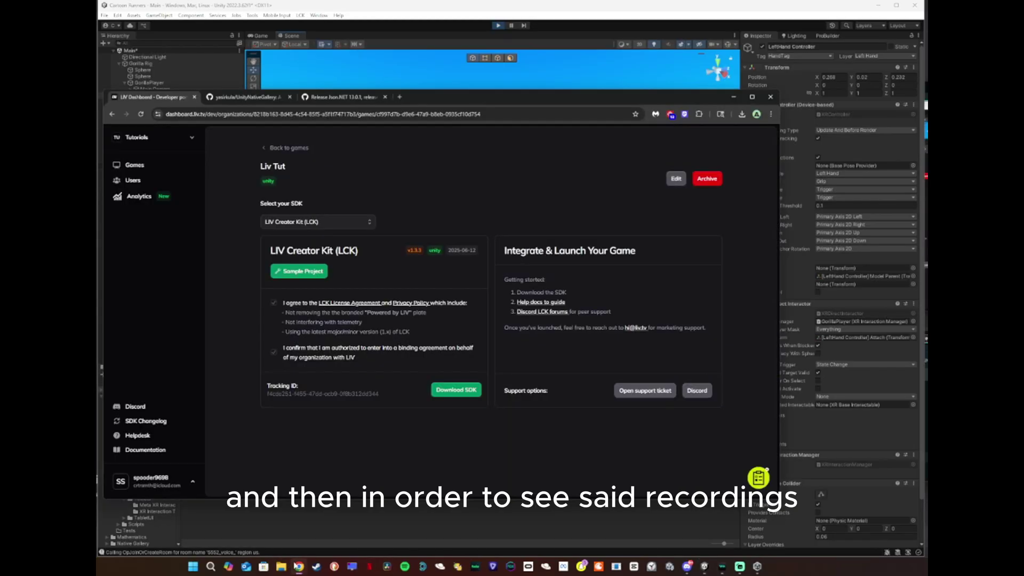
{"action": "left_click", "coordinate": [281, 566]}
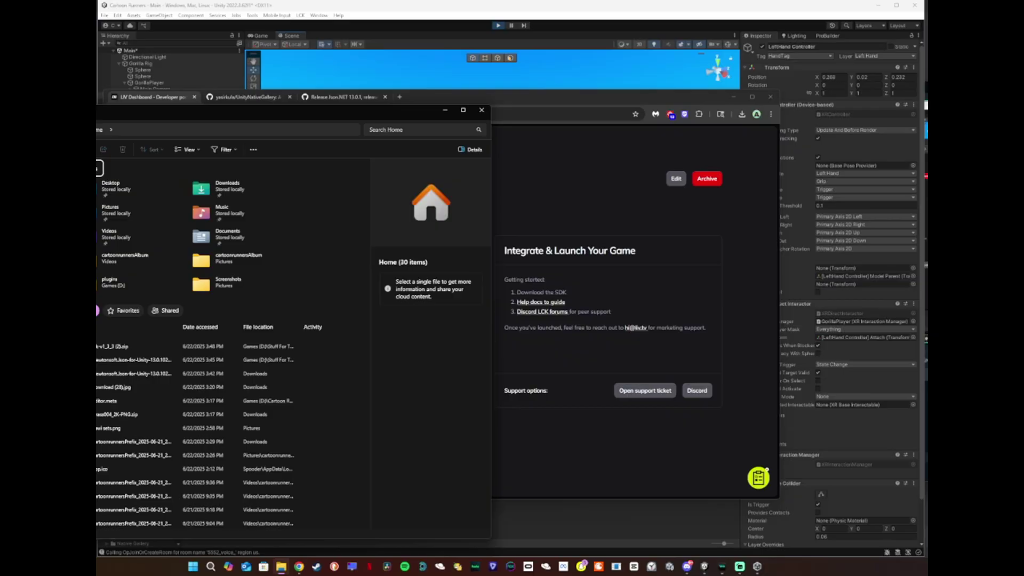
{"action": "double_click", "coordinate": [110, 231]}
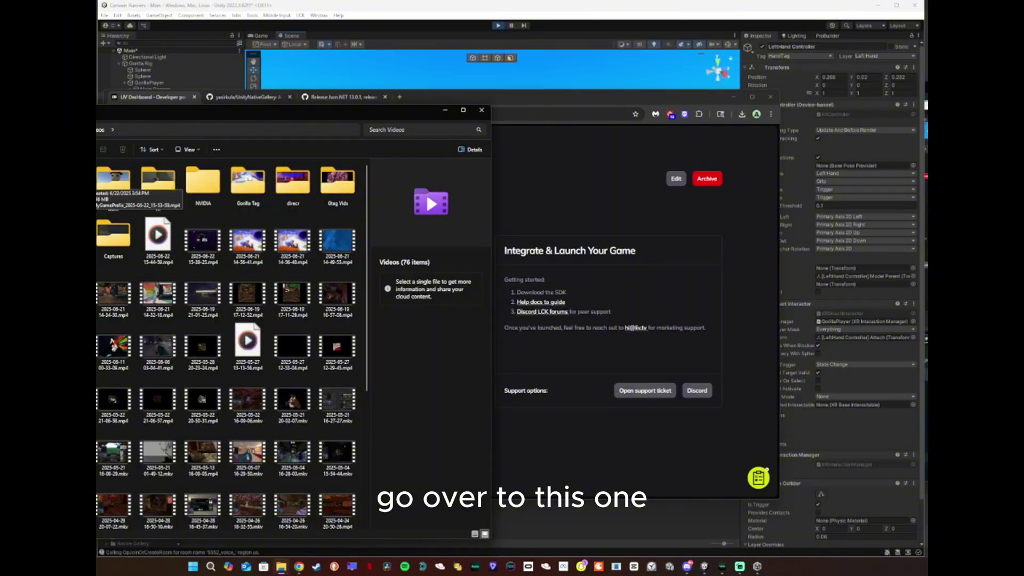
{"action": "double_click", "coordinate": [113, 180]}
{"action": "double_click", "coordinate": [113, 180]}
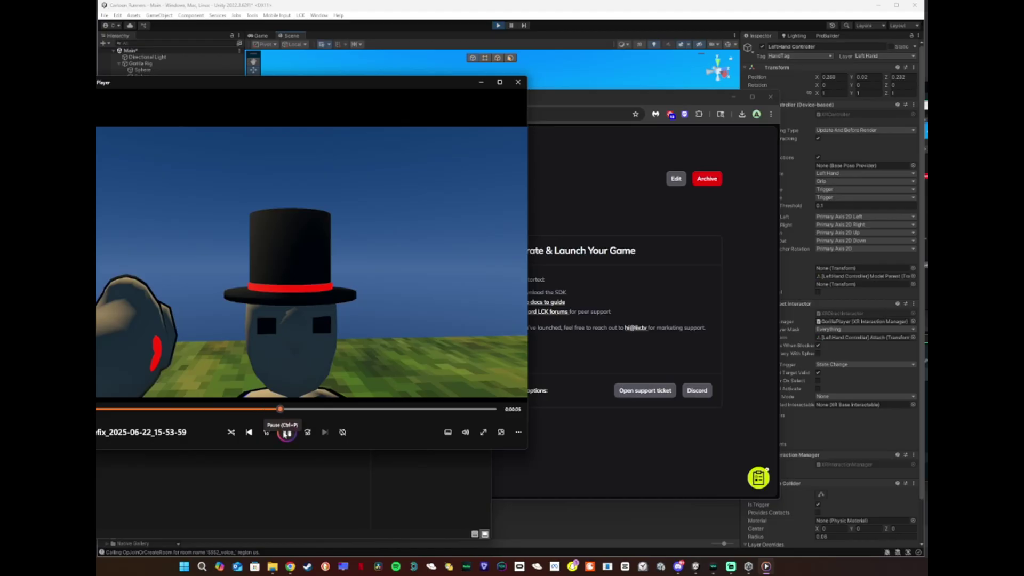
{"action": "left_click", "coordinate": [287, 433]}
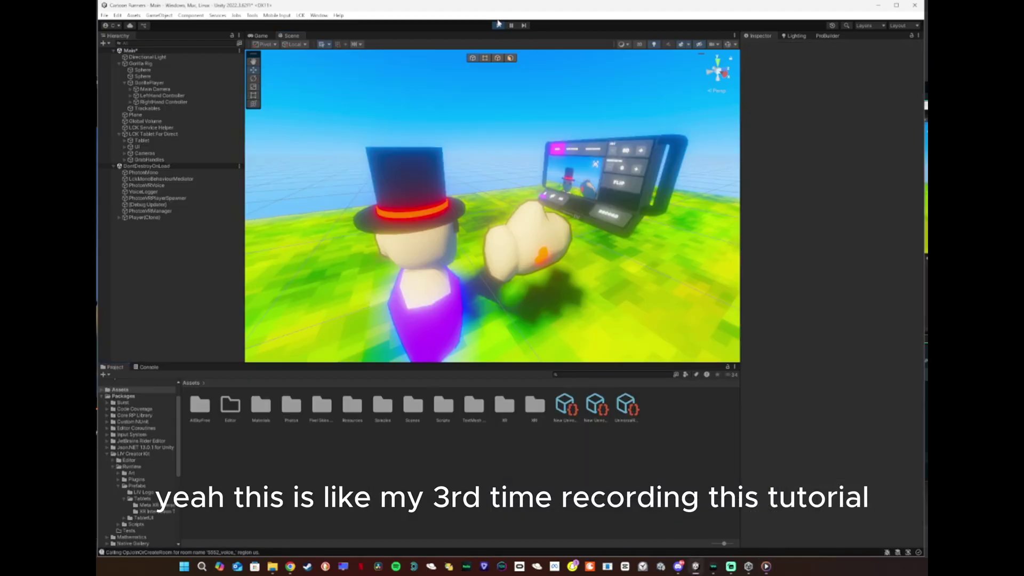
Exit Play mode, select GrabHandles Left and Right, and add a 'NonWalkable' layer.
{"action": "left_click", "coordinate": [499, 26]}
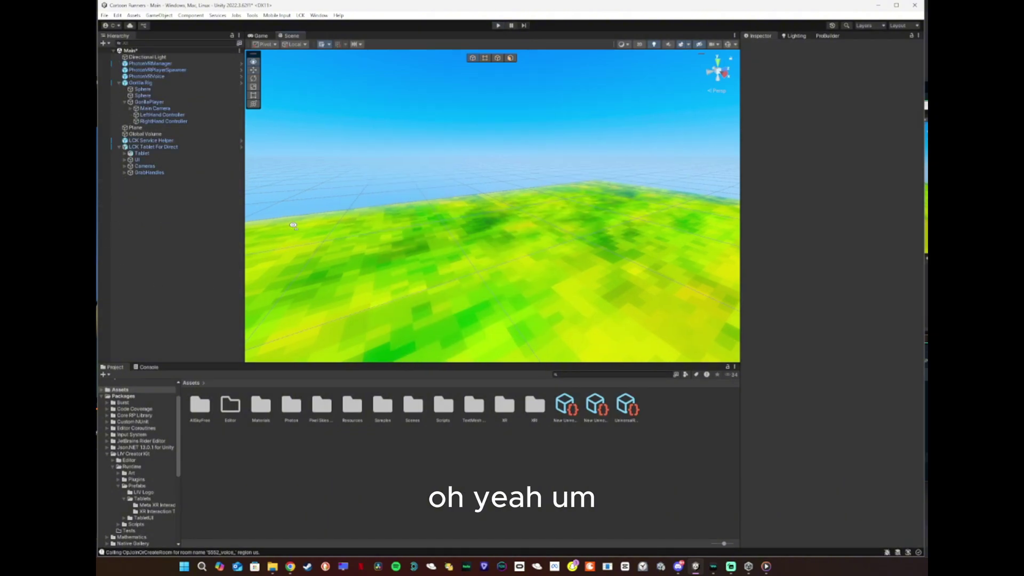
{"action": "mouse_move", "coordinate": [448, 264]}
{"action": "right_mouse_down"}
{"action": "mouse_move", "coordinate": [547, 275]}
{"action": "mouse_move", "coordinate": [782, 249]}
{"action": "mouse_move", "coordinate": [888, 220]}
{"action": "right_mouse_up"}
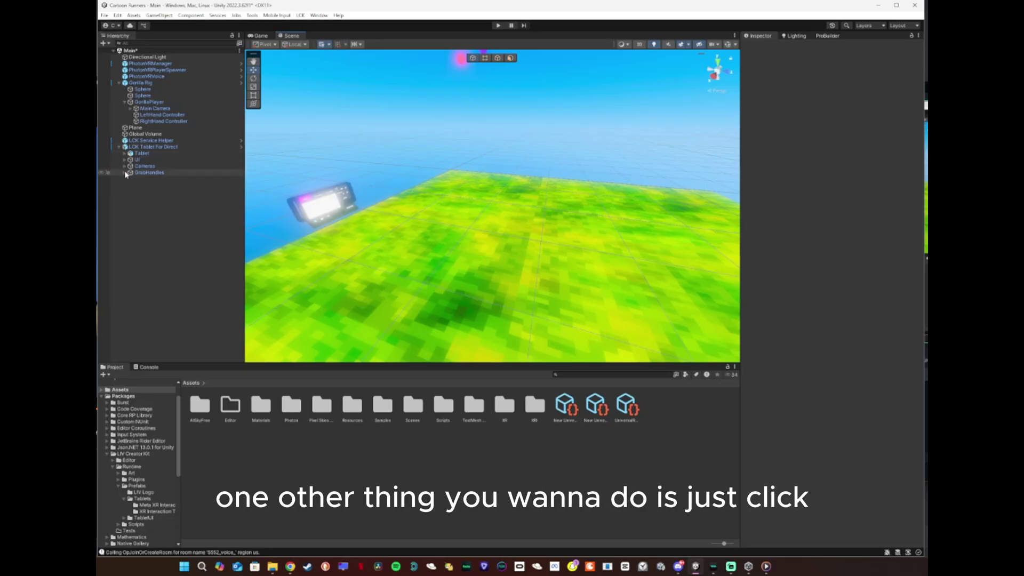
{"action": "left_click", "coordinate": [141, 179]}
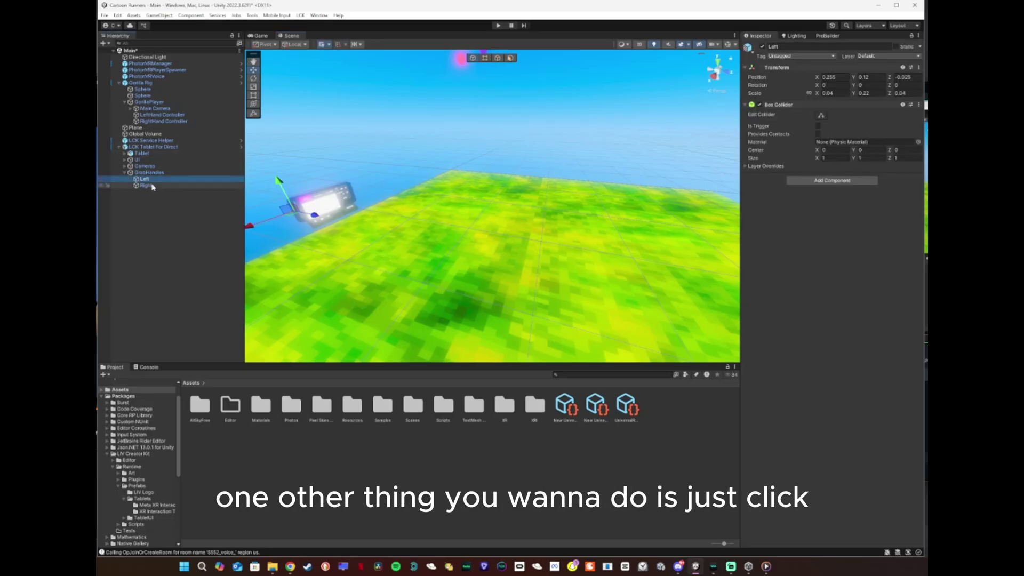
{"action": "left_click", "coordinate": [146, 186], "text": "shift"}
{"action": "left_click", "coordinate": [869, 58]}
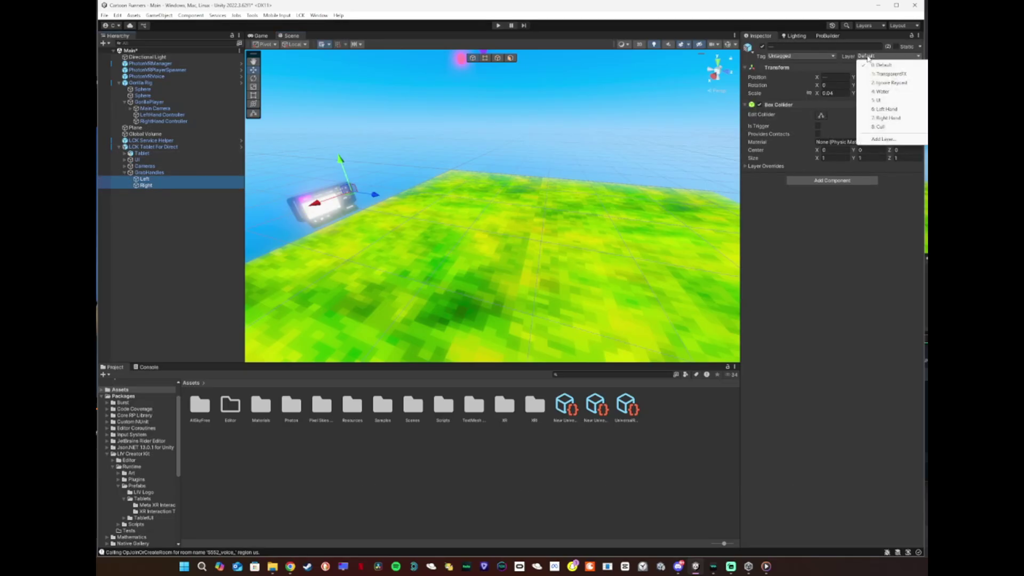
{"action": "left_click", "coordinate": [890, 141]}
{"action": "left_click", "coordinate": [838, 168]}
{"action": "type", "text": "NonWalkable"}
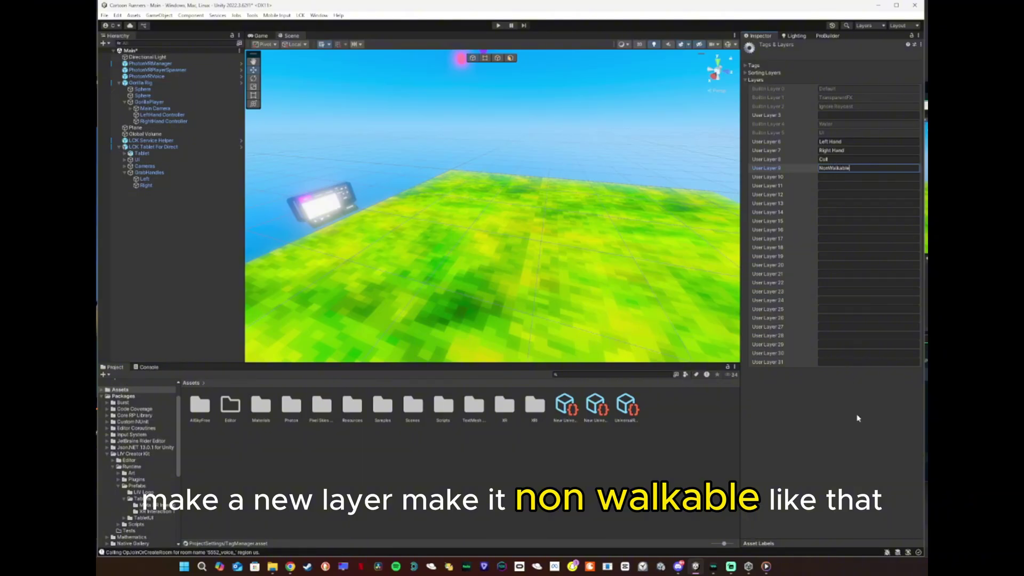
Put both grab handles on the NonWalkable layer and make their Box Colliders triggers.
{"action": "left_click", "coordinate": [144, 179]}
{"action": "left_click", "coordinate": [146, 186], "text": "shift"}
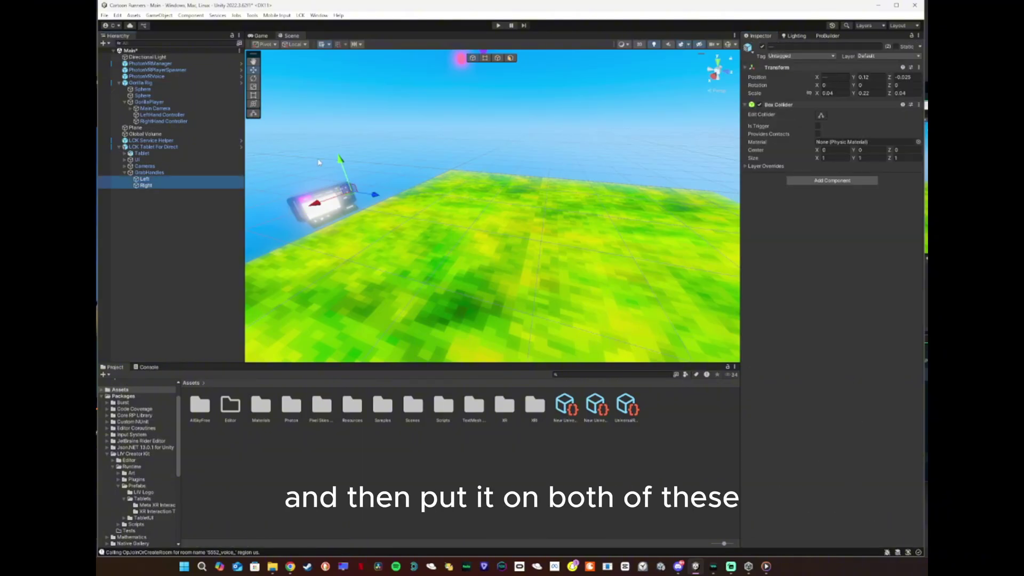
{"action": "left_click", "coordinate": [872, 56]}
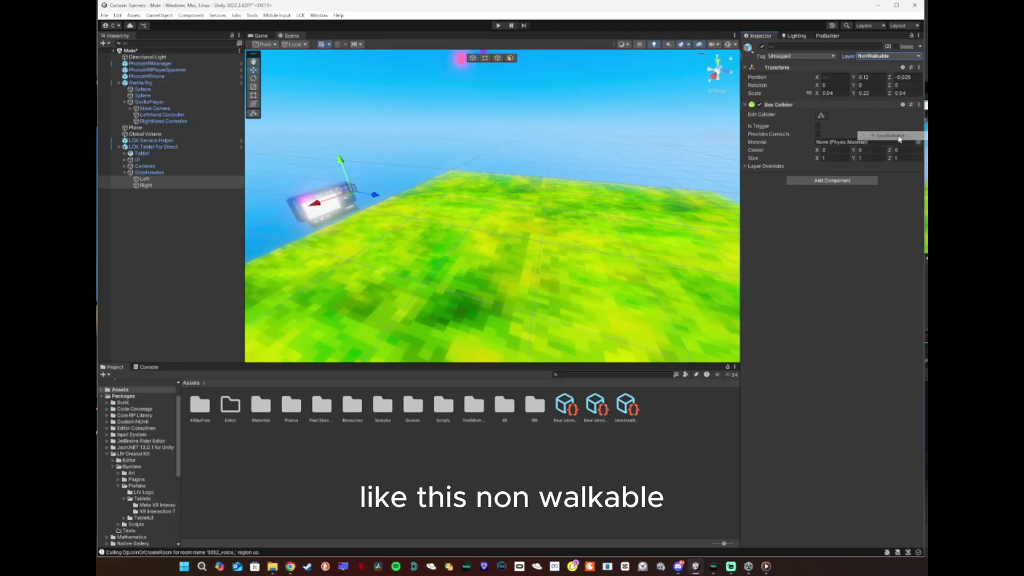
{"action": "left_click", "coordinate": [833, 180]}
{"action": "type", "text": "sphere"}
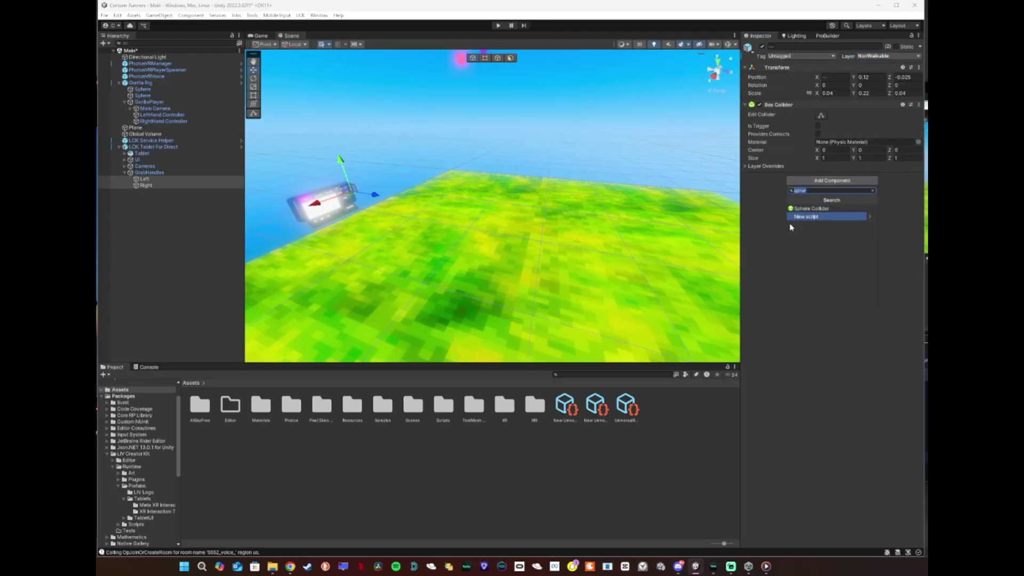
{"action": "left_click", "coordinate": [782, 204]}
{"action": "left_click", "coordinate": [816, 181]}
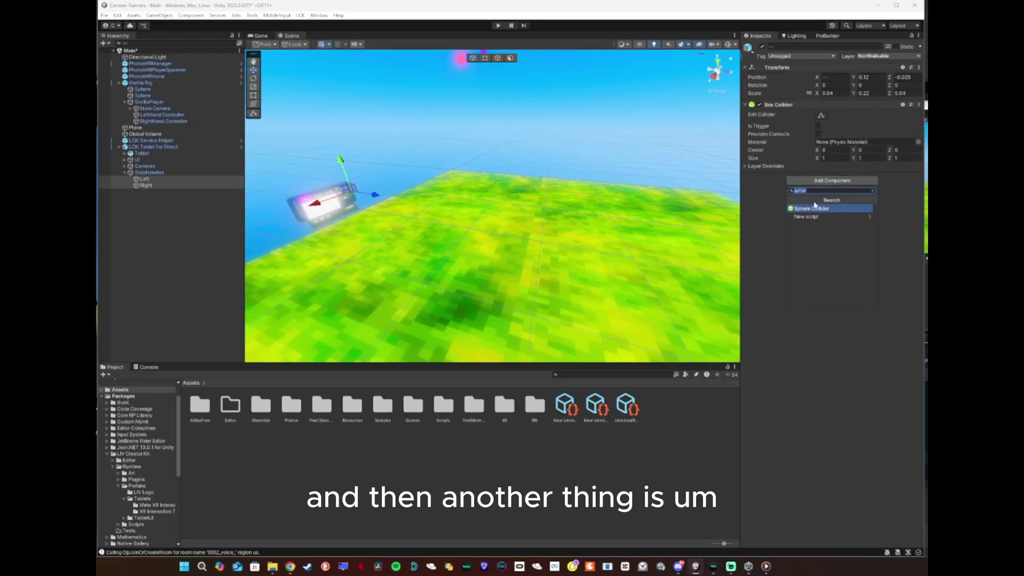
{"action": "left_click", "coordinate": [756, 248]}
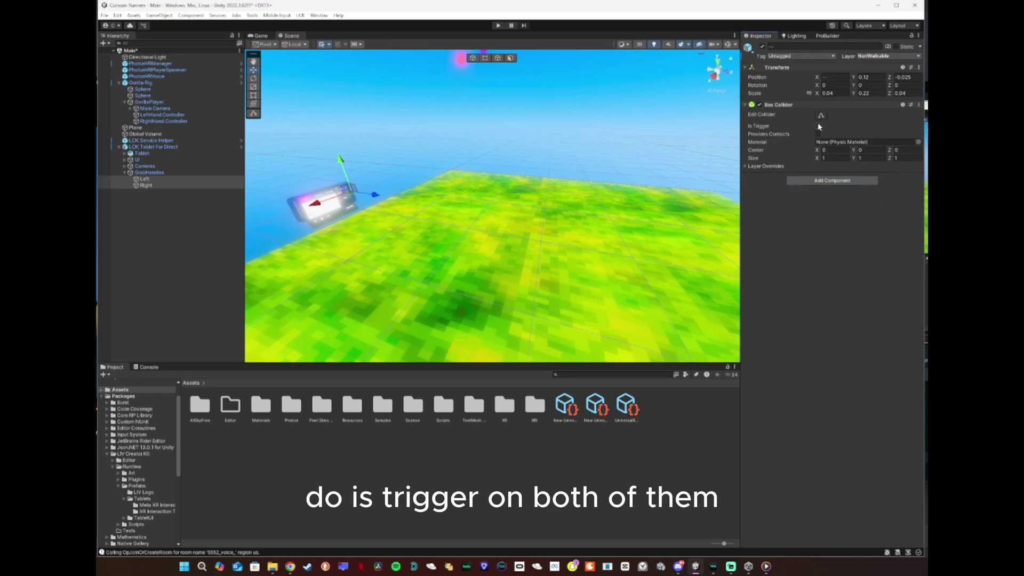
{"action": "left_click", "coordinate": [157, 261]}
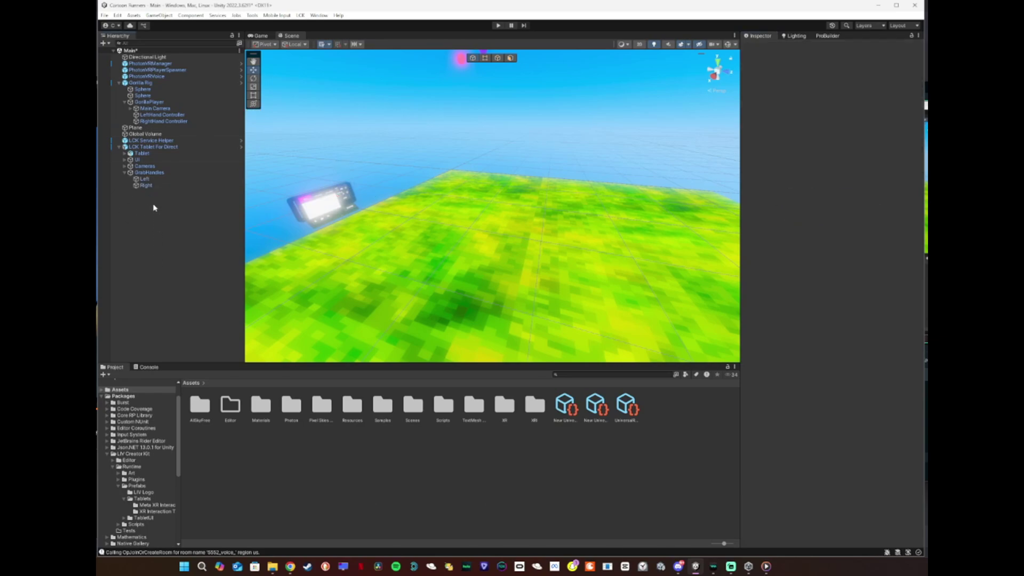
Open Project Settings, collapse the TextMesh Pro and XR groups, and show the Physics page.
{"action": "left_click", "coordinate": [118, 15]}
{"action": "left_click", "coordinate": [170, 286]}
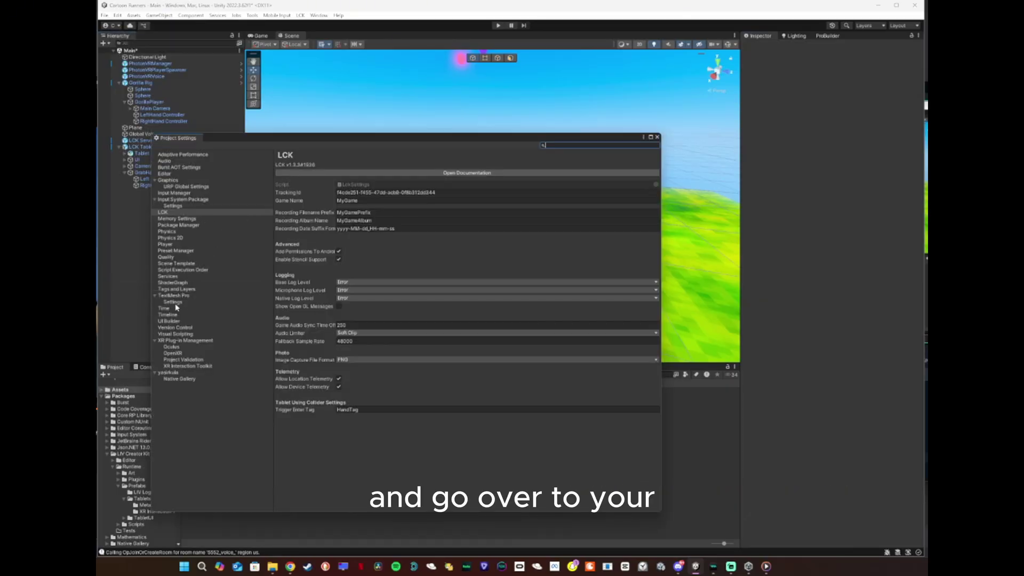
{"action": "left_click", "coordinate": [155, 296]}
{"action": "left_click", "coordinate": [158, 340]}
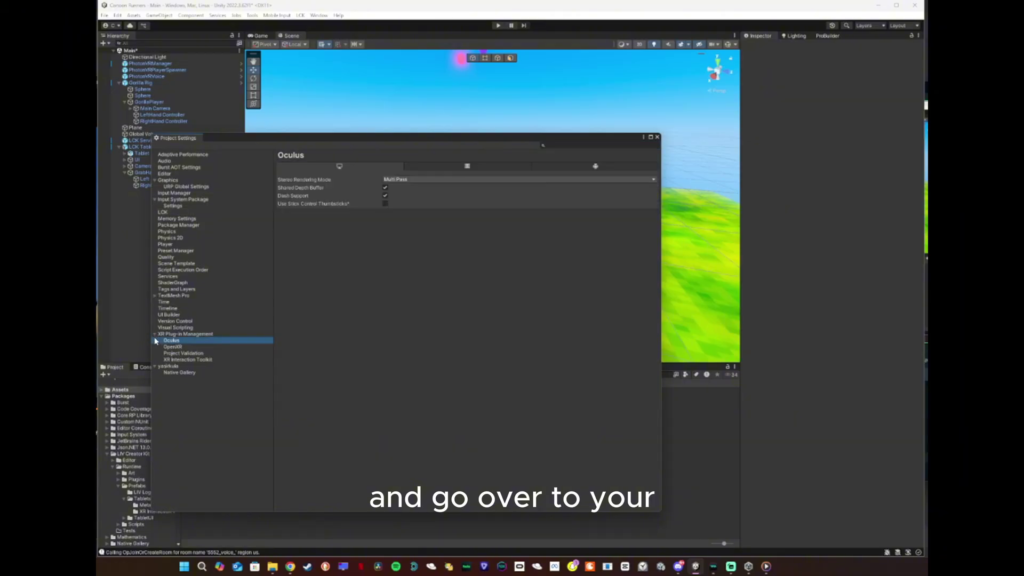
{"action": "left_click", "coordinate": [154, 334]}
{"action": "left_click", "coordinate": [155, 340]}
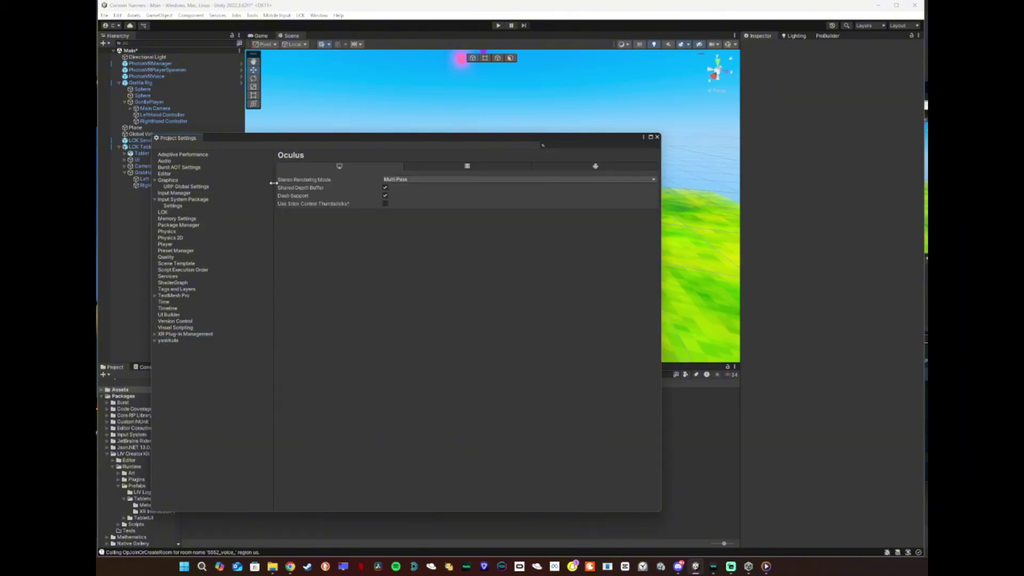
{"action": "mouse_move", "coordinate": [311, 142]}
{"action": "left_mouse_down"}
{"action": "mouse_move", "coordinate": [605, 195]}
{"action": "mouse_move", "coordinate": [592, 164]}
{"action": "left_mouse_up"}
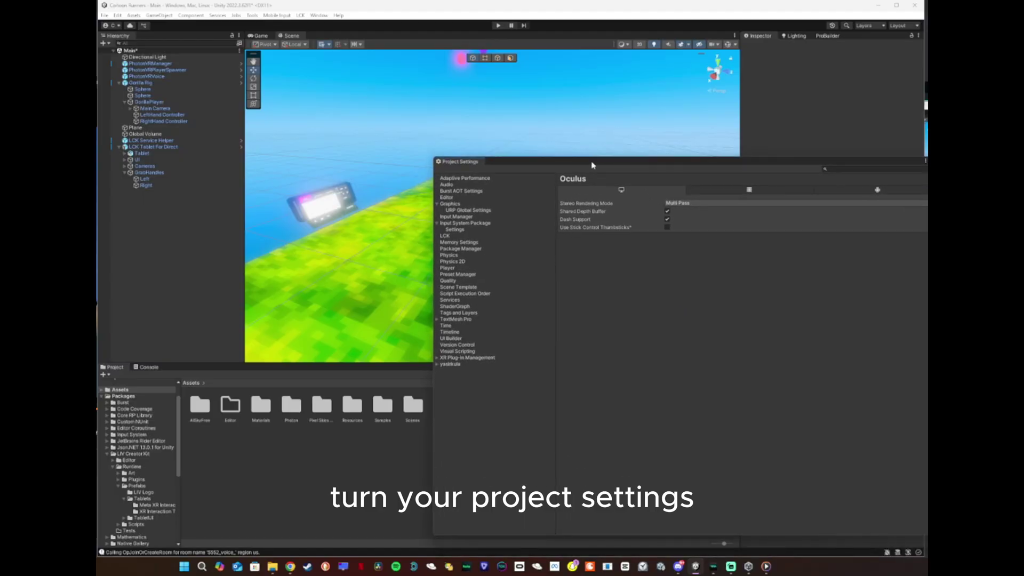
{"action": "left_click", "coordinate": [454, 255]}
{"action": "scroll", "coordinate": [629, 366], "scroll_direction": "down", "scroll_amount": 2}
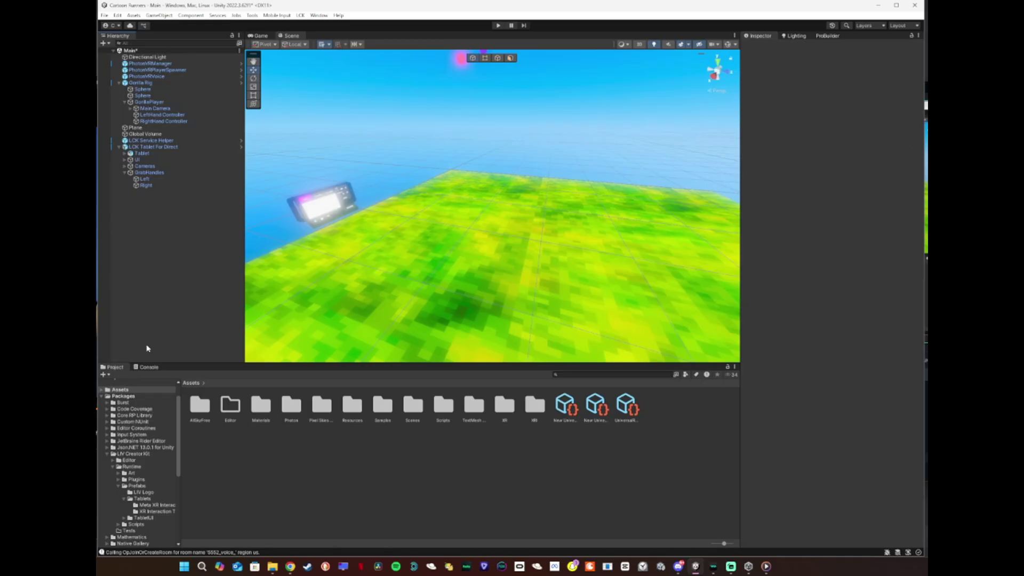
Search 'meta' in the Windows Start menu and launch the Meta Quest Link app.
{"action": "left_click", "coordinate": [201, 567]}
{"action": "type", "text": "met"}
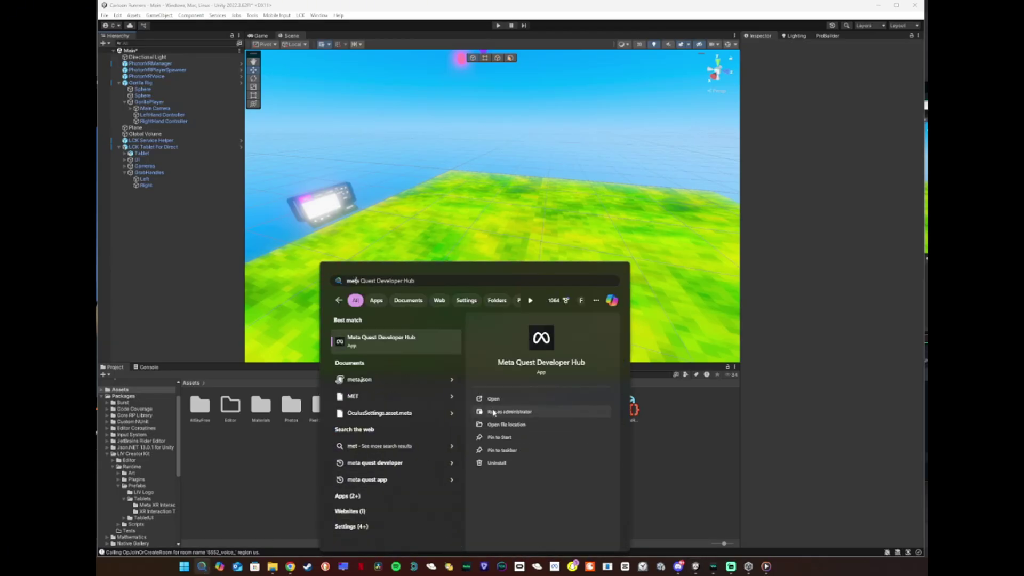
{"action": "key", "text": "BackSpace"}
{"action": "left_click", "coordinate": [428, 375]}
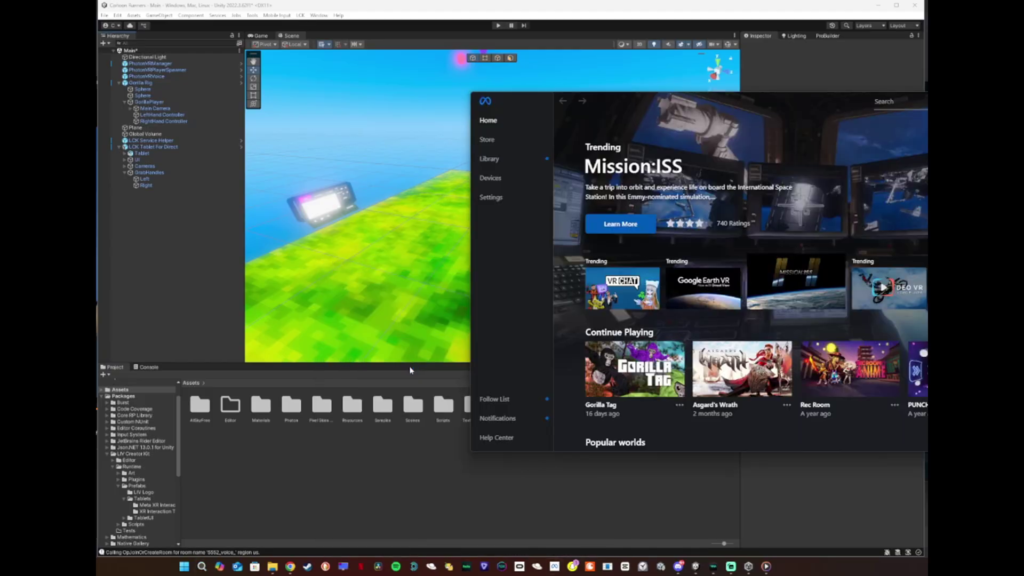